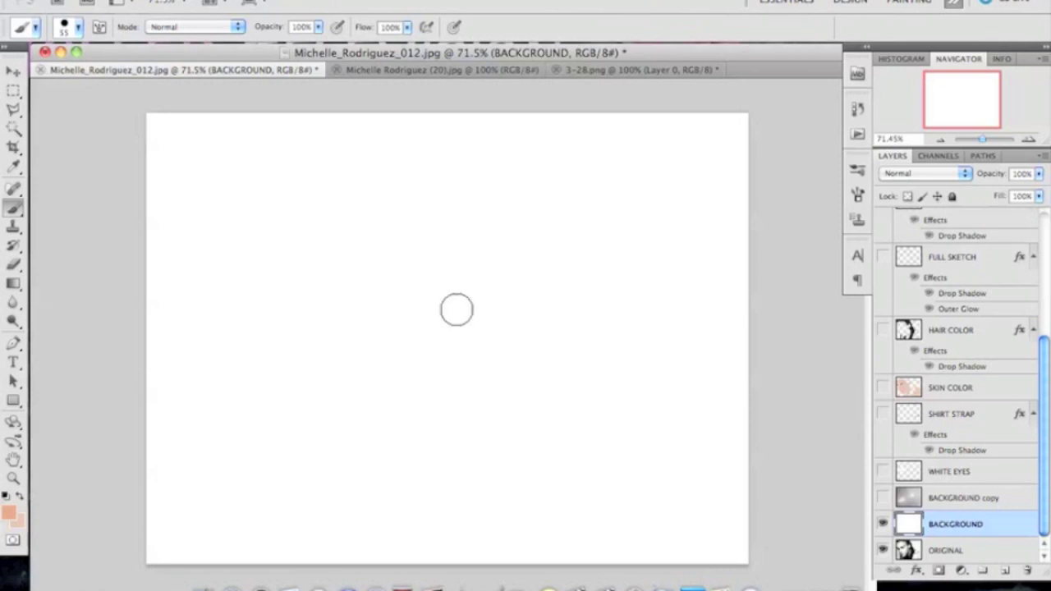
Hide the white BACKGROUND layer to reveal the original photo and add a new empty layer above it.
{"action": "left_click", "coordinate": [883, 524]}
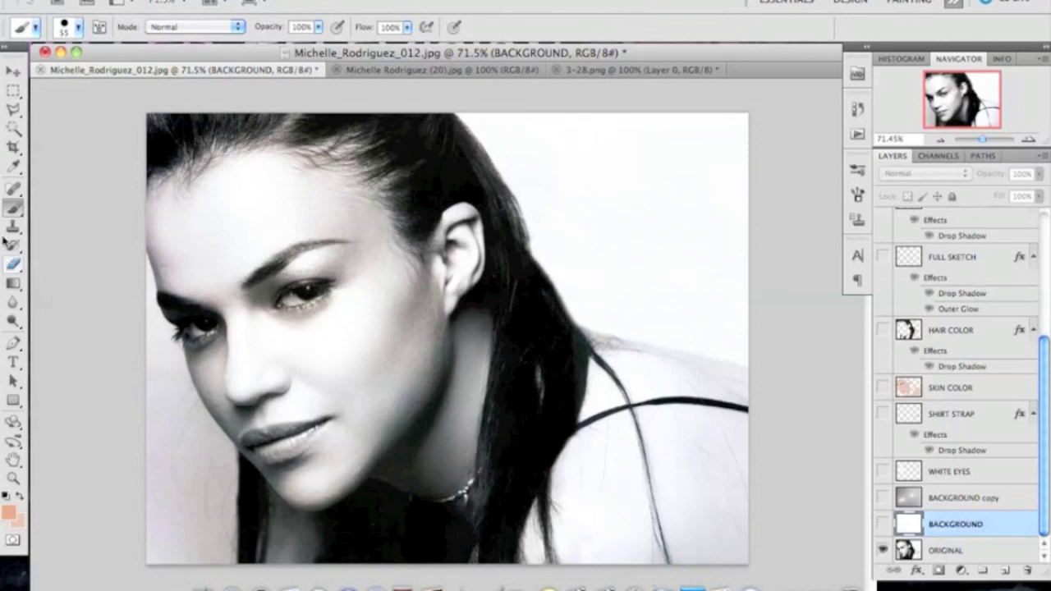
{"action": "left_click", "coordinate": [13, 342]}
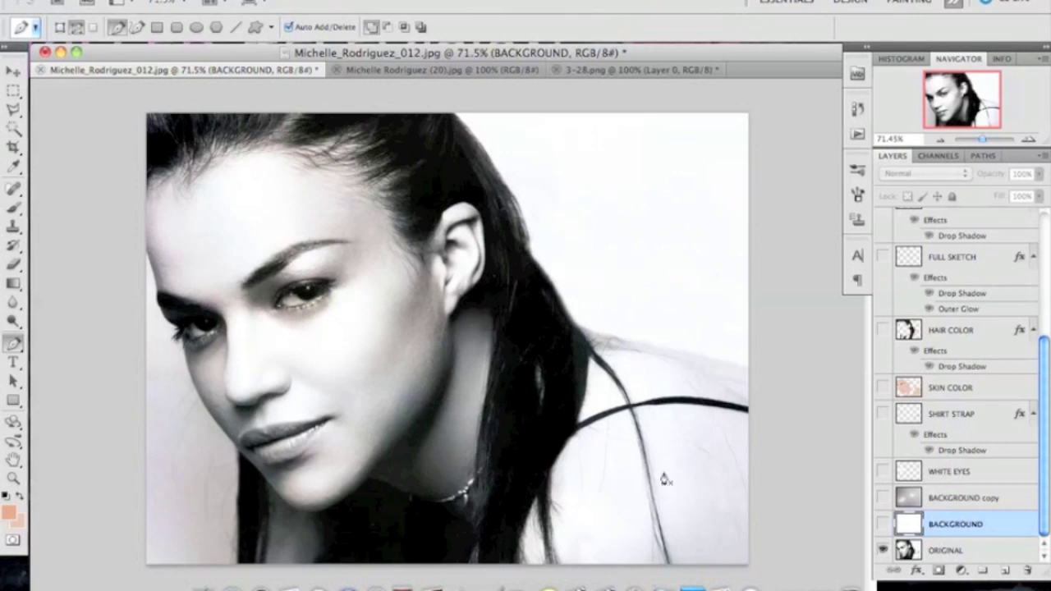
{"action": "left_click", "coordinate": [1004, 571]}
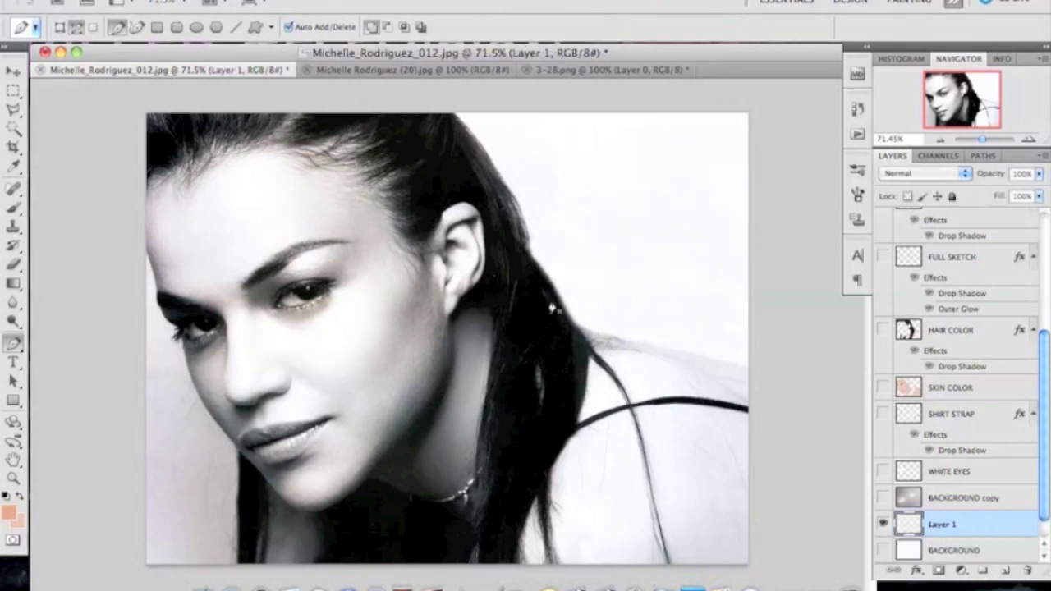
Set the Brush to a size of 1 px at 100% hardness and reset the foreground colour to black.
{"action": "left_click", "coordinate": [15, 208]}
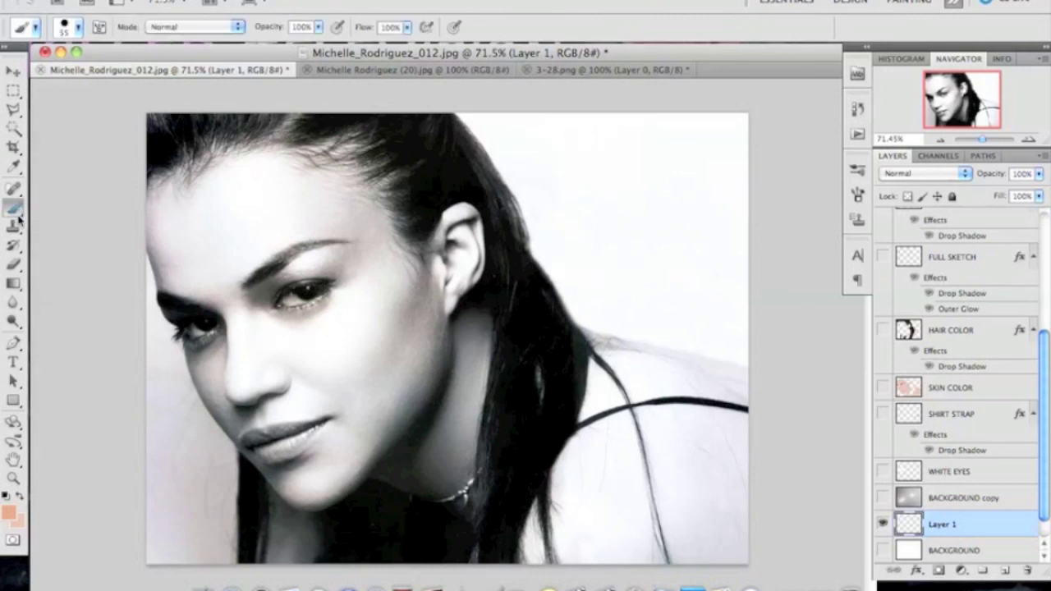
{"action": "left_click", "coordinate": [78, 30]}
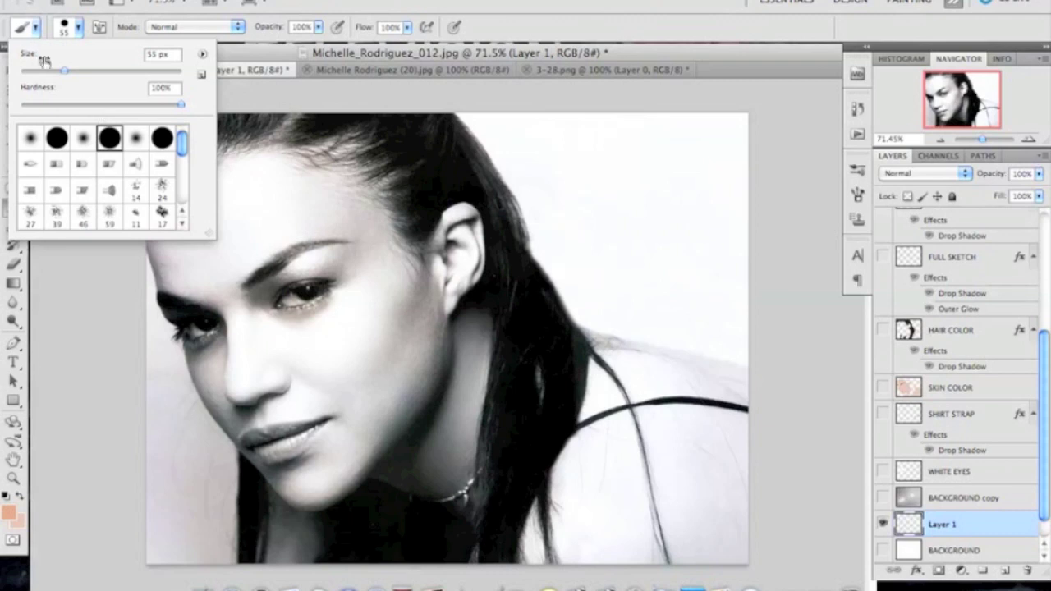
{"action": "left_click_drag", "start_coordinate": [49, 70], "coordinate": [4, 66]}
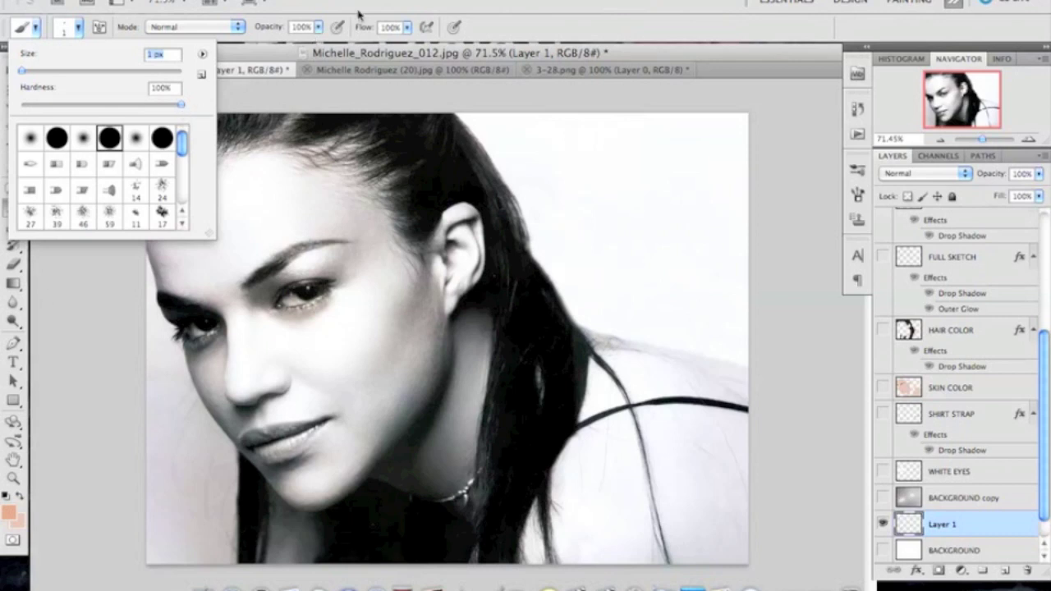
{"action": "key", "text": "Return"}
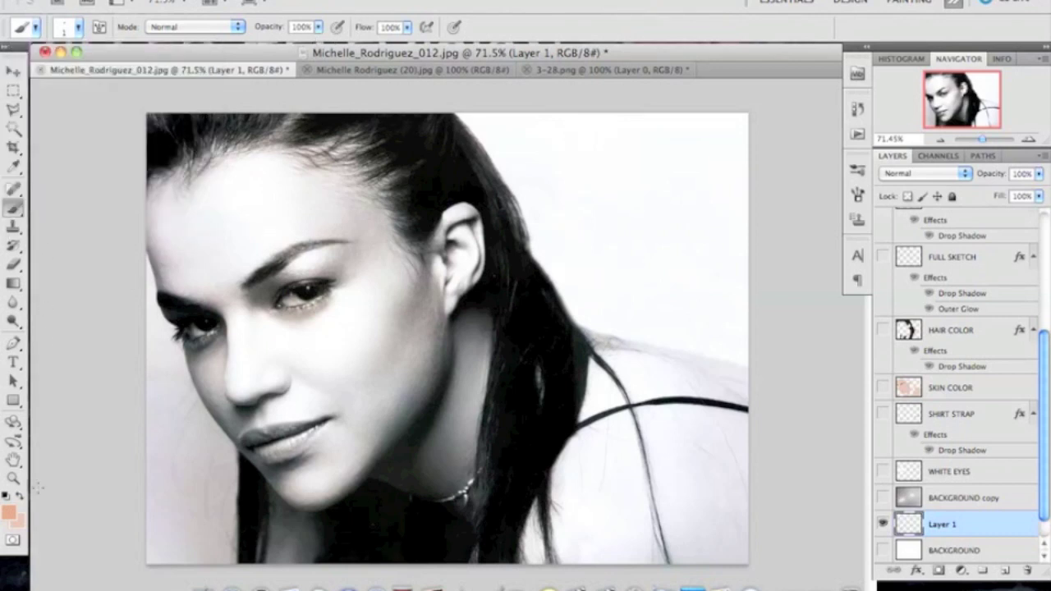
{"action": "left_click", "coordinate": [7, 499]}
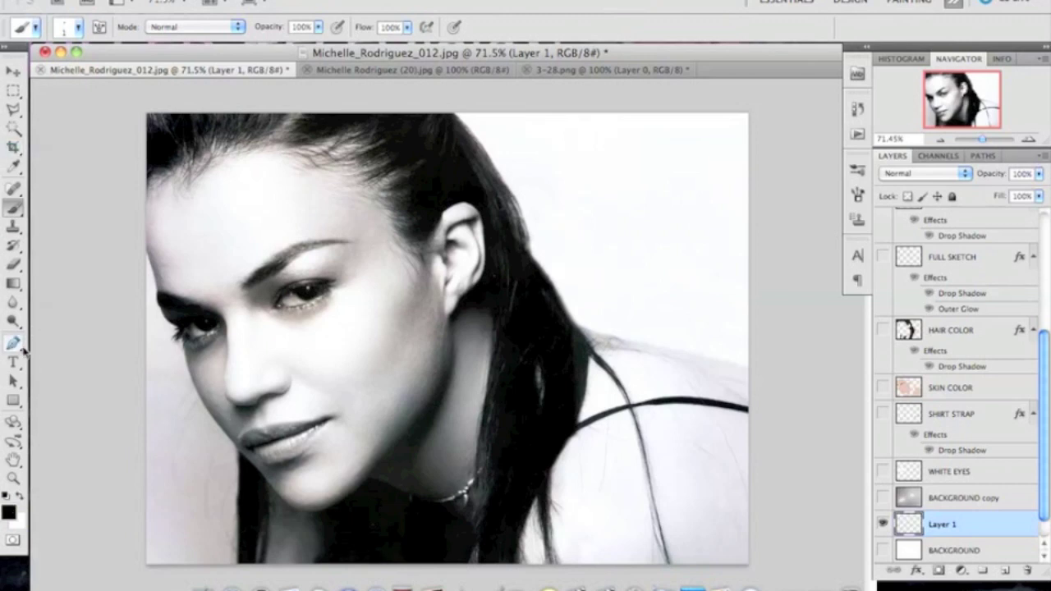
Draw a short Pen path down the forehead's outer edge, stroke it with the Brush without simulated pressure, and delete the path.
{"action": "left_click", "coordinate": [13, 346]}
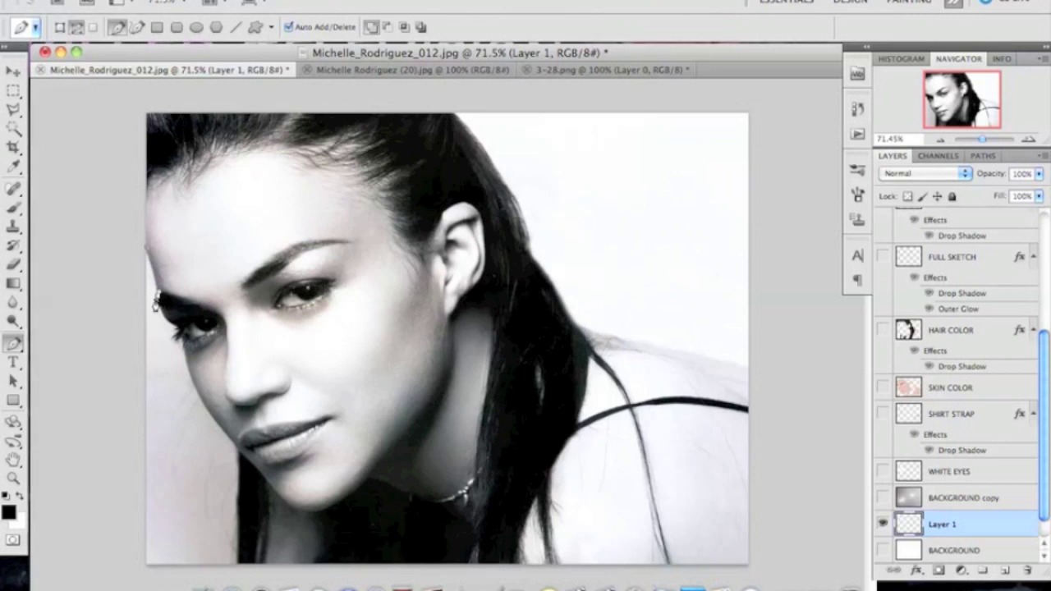
{"action": "right_click", "coordinate": [174, 304]}
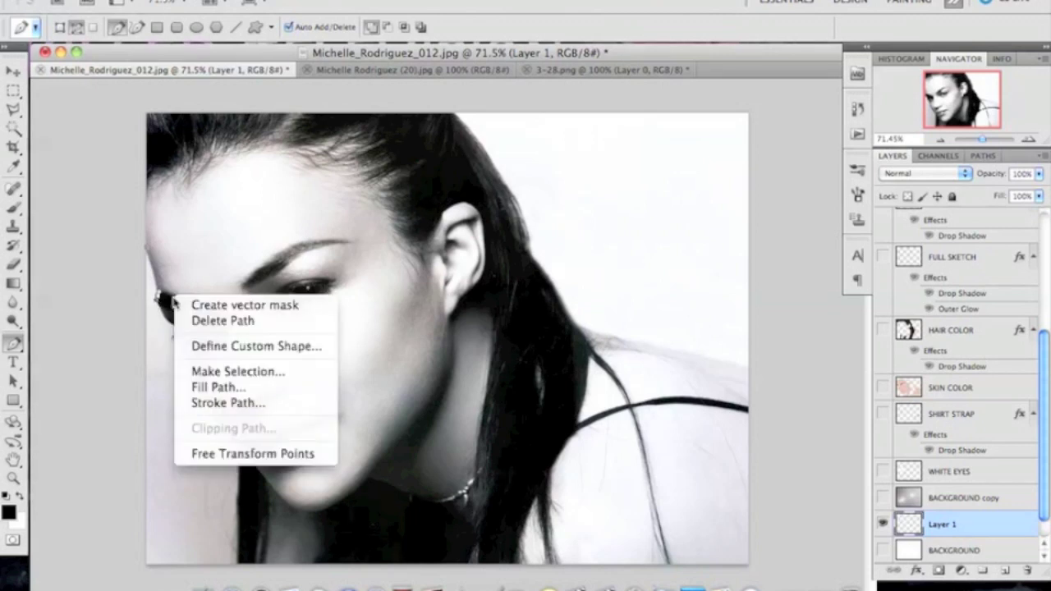
{"action": "left_click", "coordinate": [230, 403]}
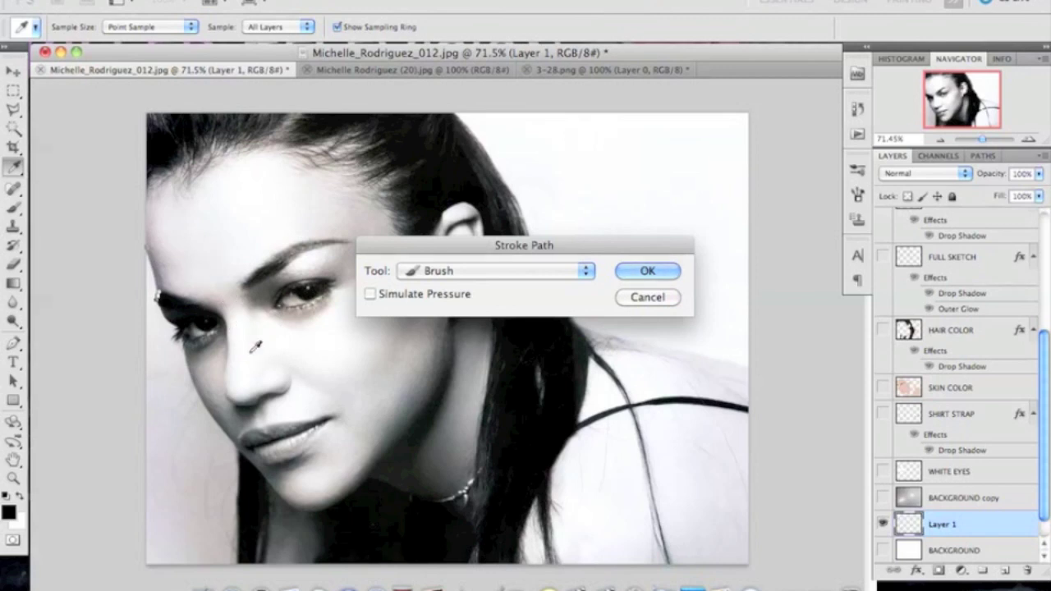
{"action": "left_click", "coordinate": [635, 272]}
{"action": "right_click", "coordinate": [191, 274]}
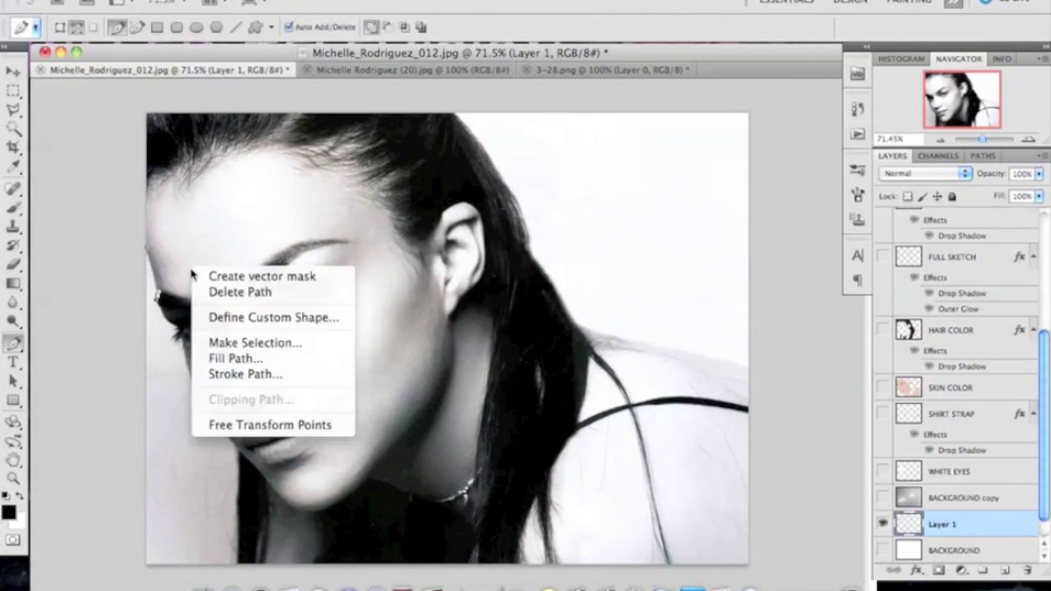
{"action": "left_click", "coordinate": [225, 294]}
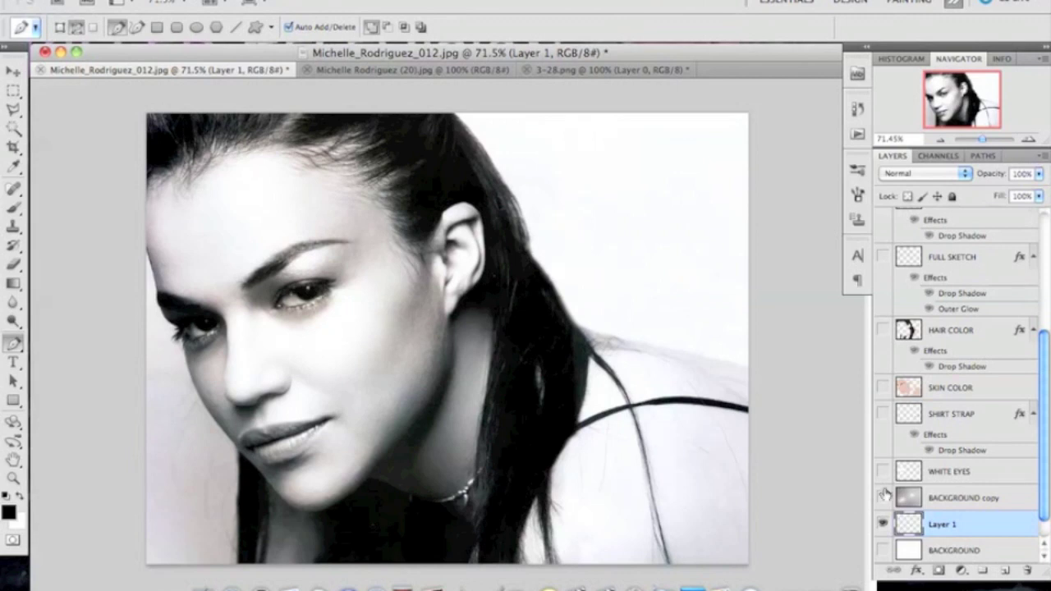
Check the stroked line against the white BACKGROUND layer, and hide both Layer 1 and BACKGROUND.
{"action": "scroll", "coordinate": [908, 538], "scroll_direction": "down", "scroll_amount": 1}
{"action": "left_click", "coordinate": [883, 524]}
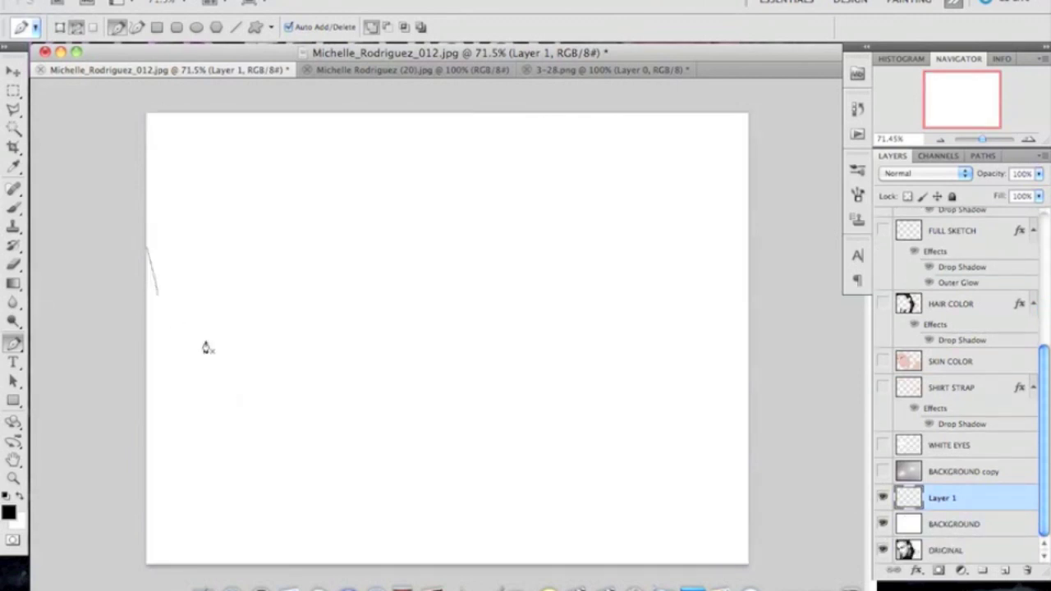
{"action": "left_click", "coordinate": [882, 499]}
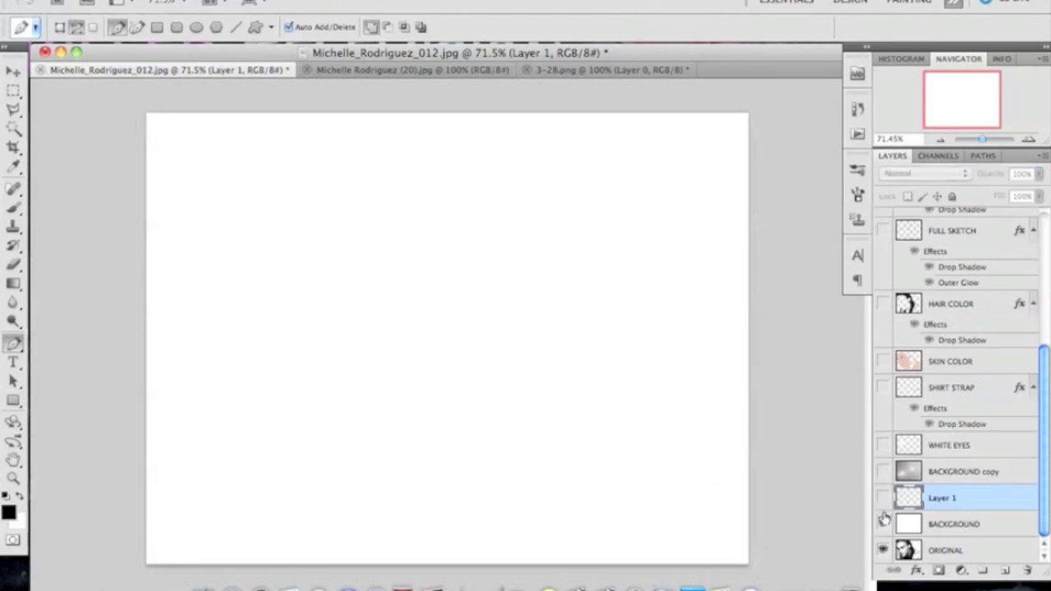
{"action": "left_click", "coordinate": [883, 523]}
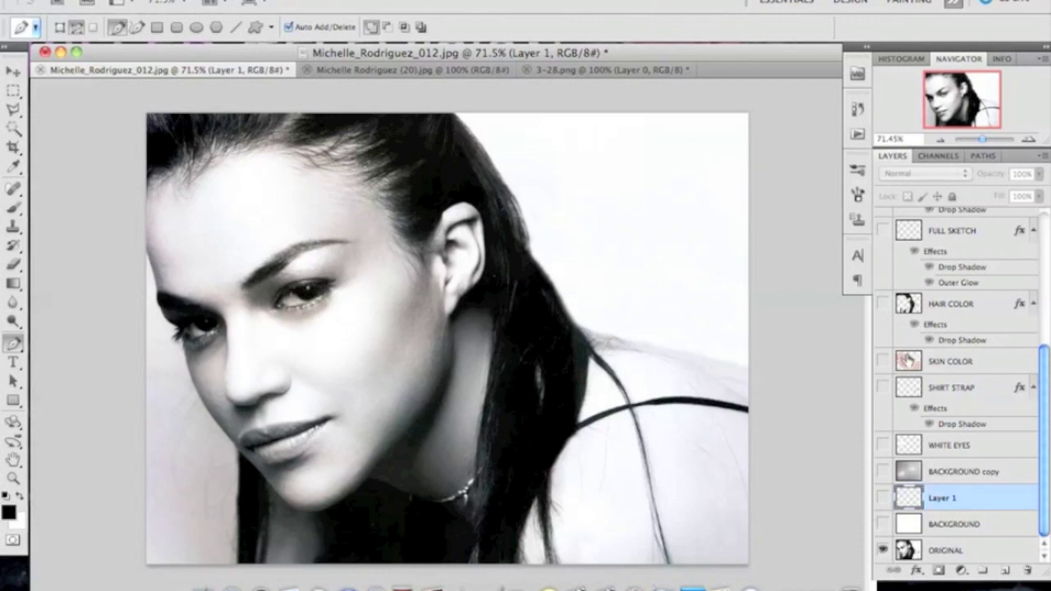
Show the BACKGROUND, FULL SKETCH and HAIR COLOR layers.
{"action": "scroll", "coordinate": [944, 405], "scroll_direction": "up", "scroll_amount": 3}
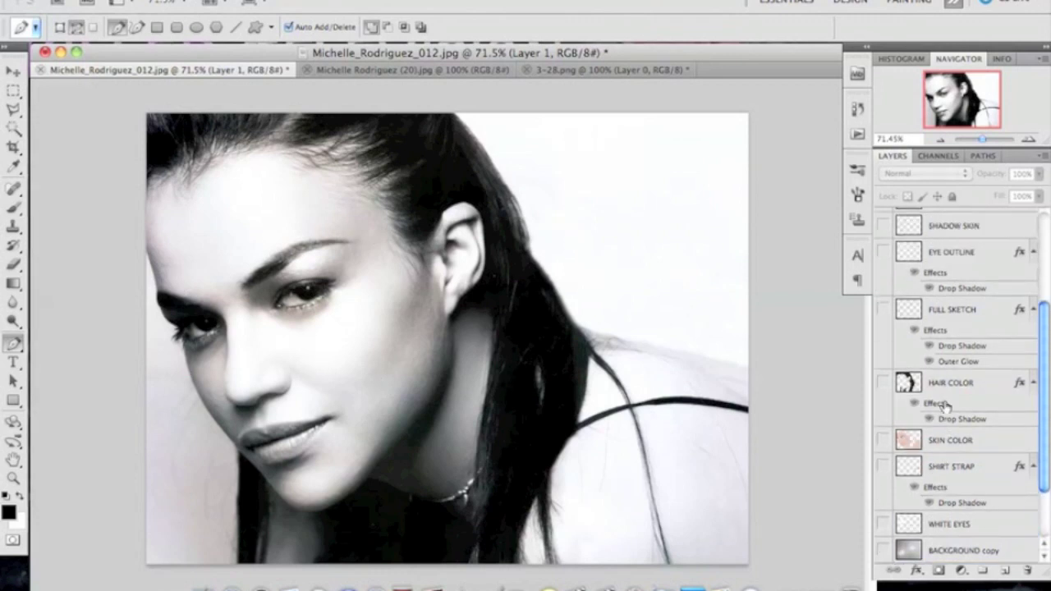
{"action": "scroll", "coordinate": [944, 404], "scroll_direction": "down", "scroll_amount": 3}
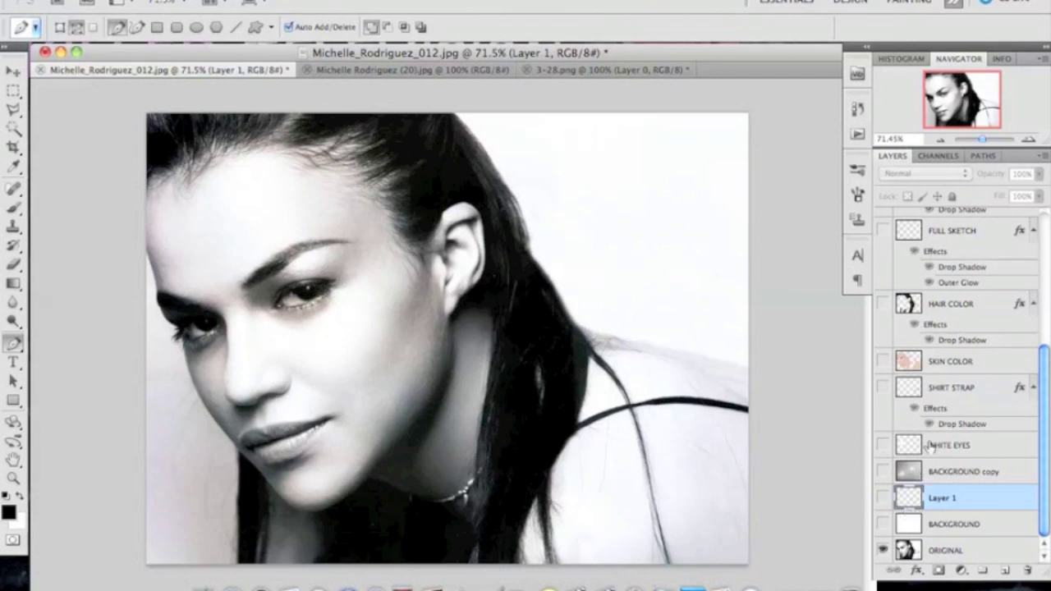
{"action": "left_click", "coordinate": [883, 525]}
{"action": "scroll", "coordinate": [937, 498], "scroll_direction": "up", "scroll_amount": 4}
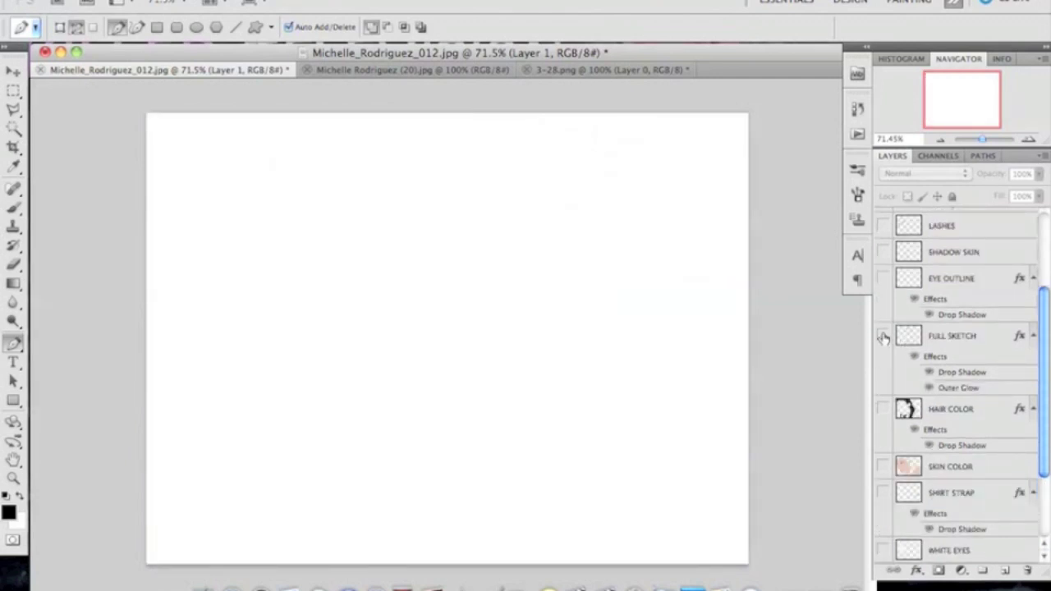
{"action": "left_click", "coordinate": [882, 336]}
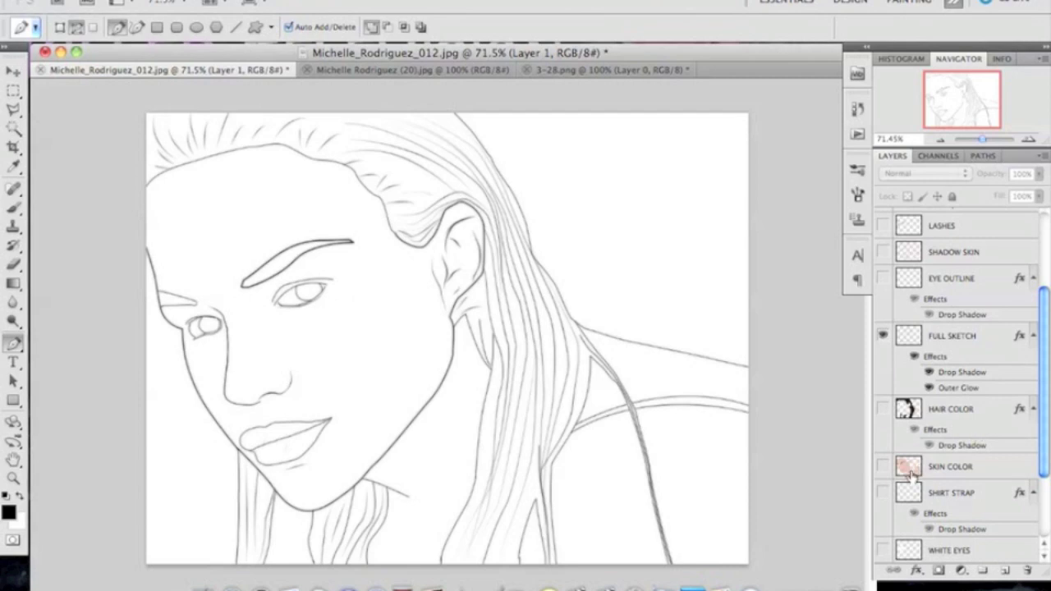
{"action": "scroll", "coordinate": [934, 423], "scroll_direction": "down", "scroll_amount": 3}
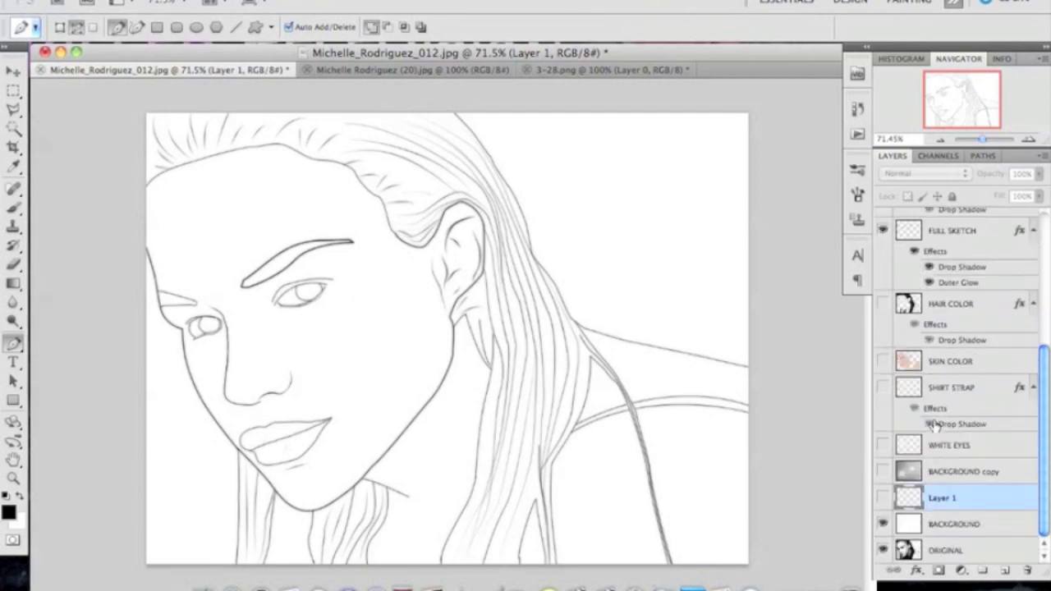
{"action": "left_click", "coordinate": [884, 306]}
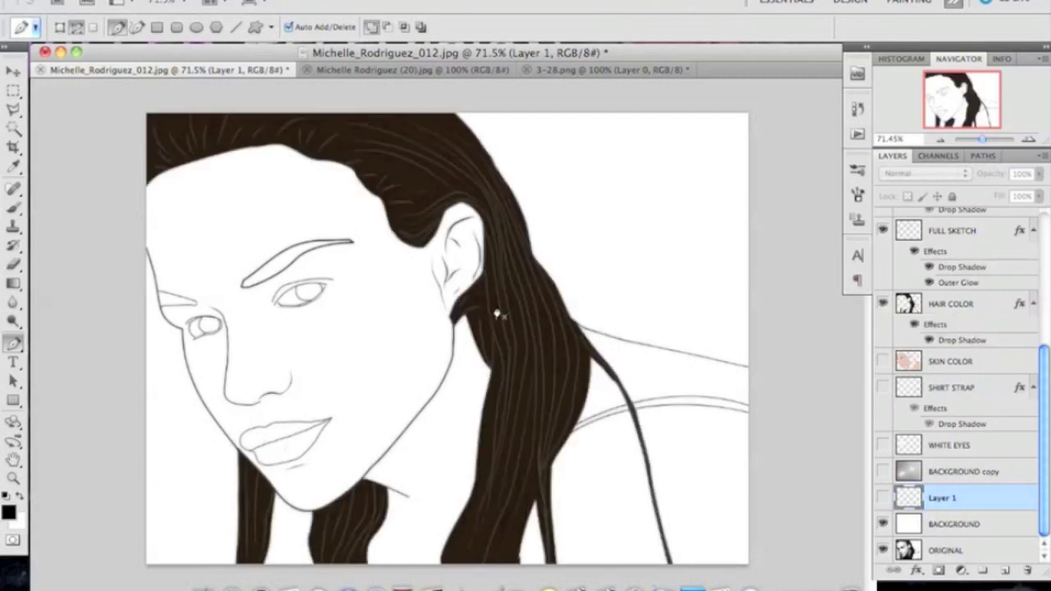
Try sampling the dark hair colour from the Michelle Rodriguez (20).jpg photo with the foreground Color Picker, and cancel.
{"action": "left_click", "coordinate": [404, 73]}
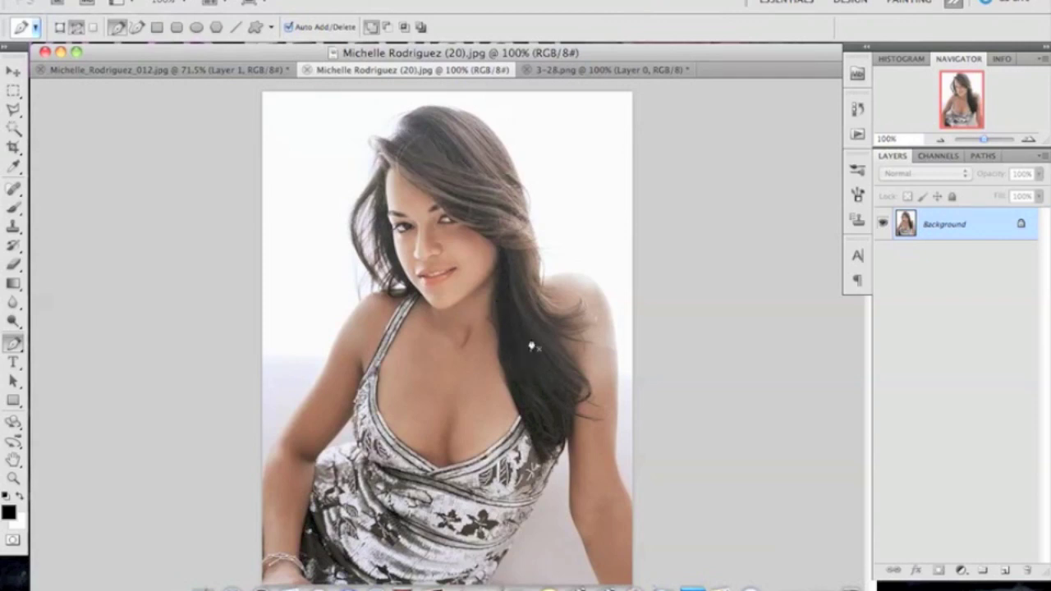
{"action": "left_click", "coordinate": [8, 513]}
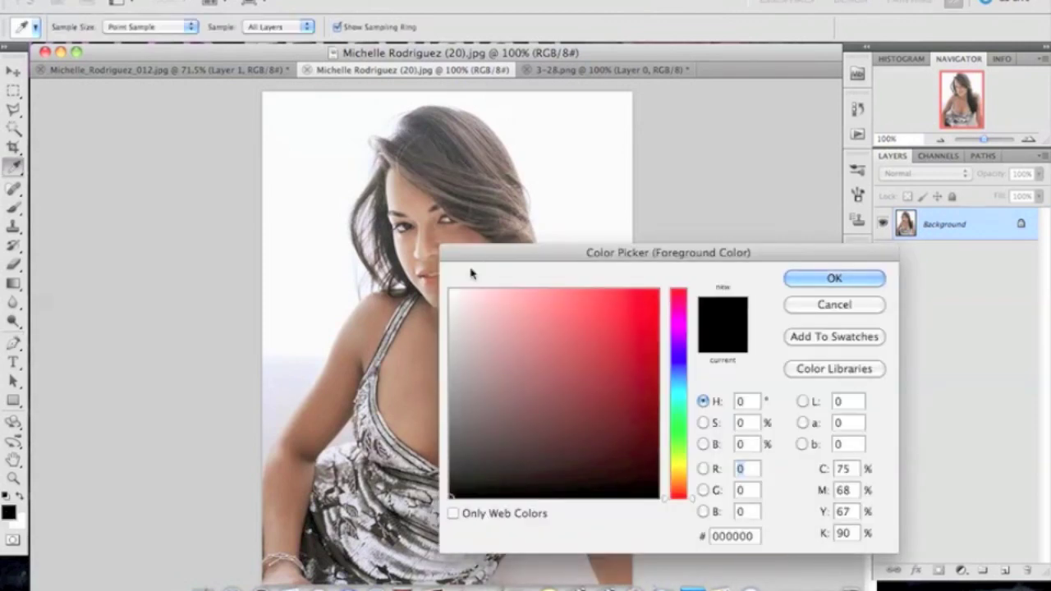
{"action": "left_click_drag", "start_coordinate": [497, 261], "coordinate": [489, 408]}
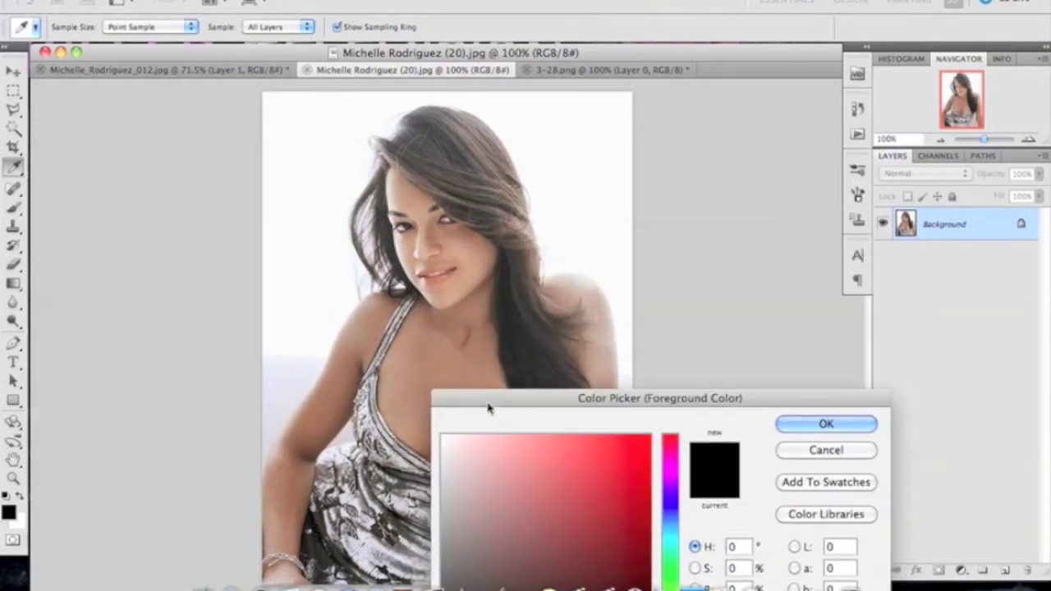
{"action": "left_click", "coordinate": [515, 352]}
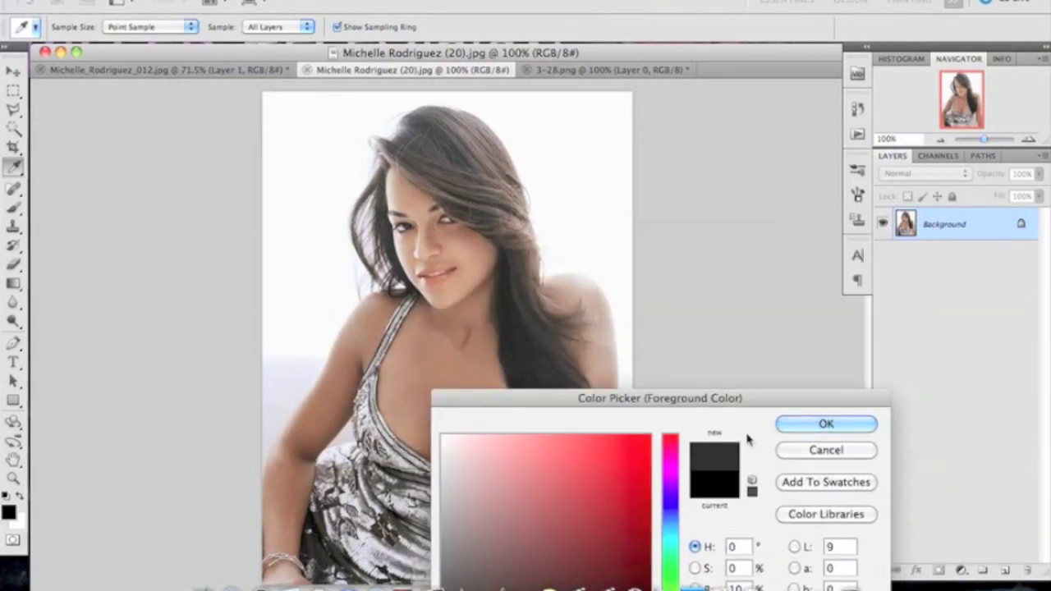
{"action": "left_click", "coordinate": [802, 454]}
{"action": "key", "text": "p"}
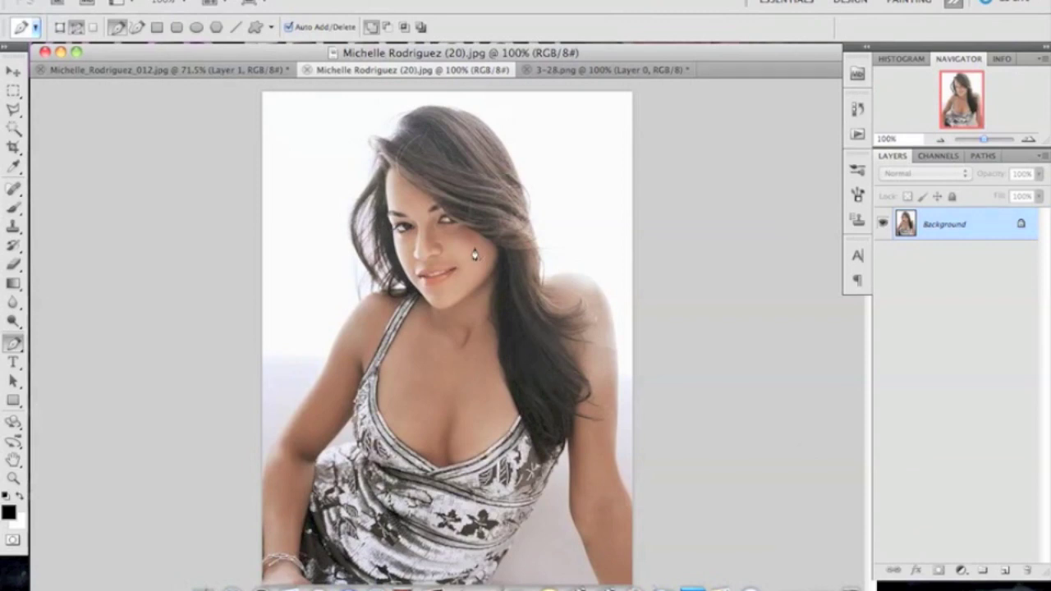
Try sampling the forehead's skin tone from the colour photo as the foreground colour, and cancel.
{"action": "left_click", "coordinate": [9, 512]}
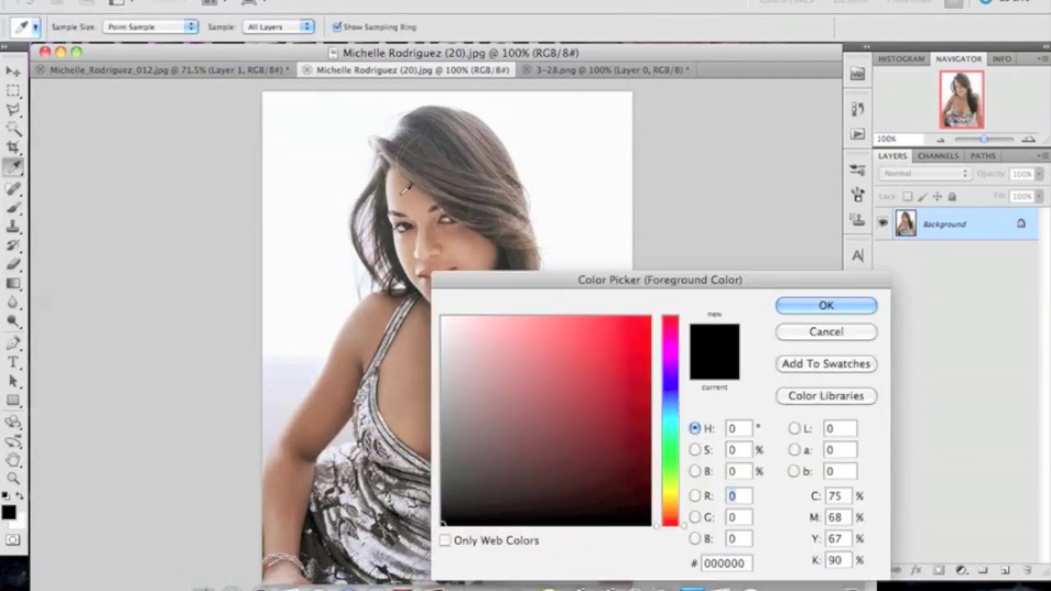
{"action": "left_click", "coordinate": [402, 191]}
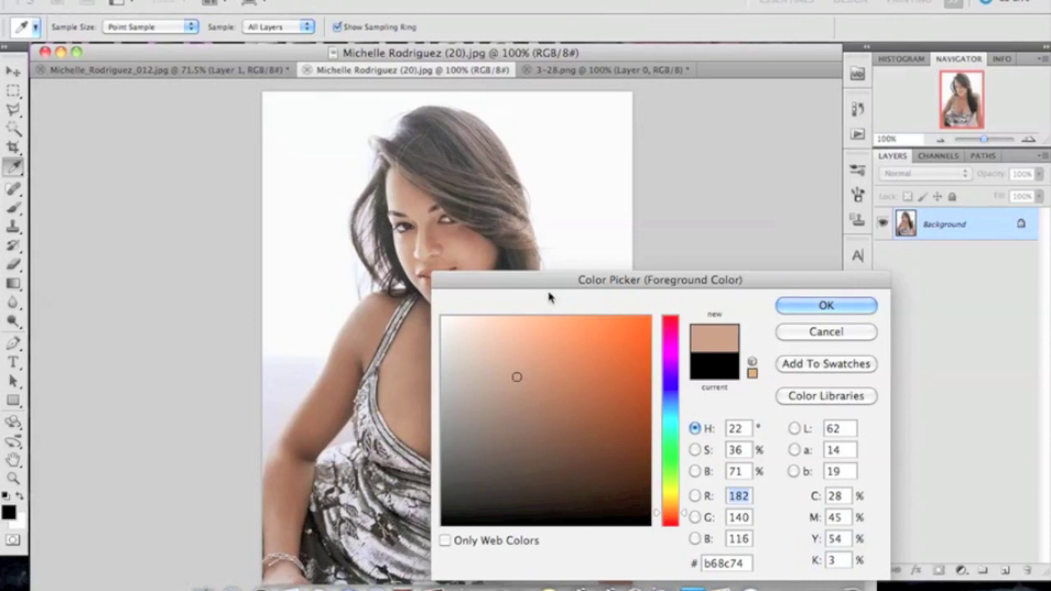
{"action": "left_click", "coordinate": [782, 333]}
{"action": "key", "text": "p"}
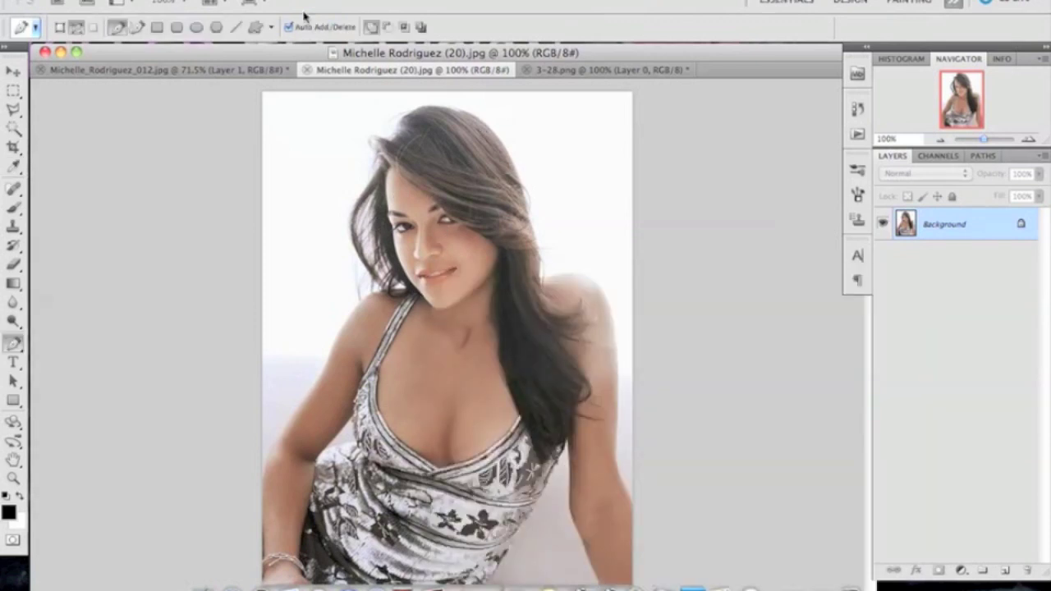
Return to Michelle_Rodriguez_012.jpg and show the SKIN COLOR, SHIRT STRAP and PUPOL layers.
{"action": "left_click", "coordinate": [226, 71]}
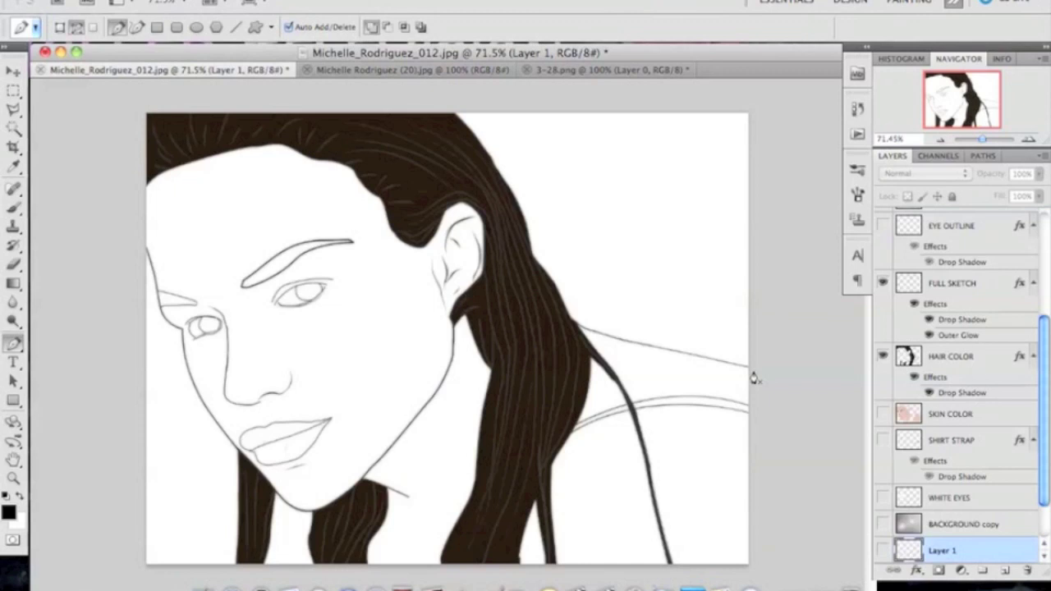
{"action": "left_click", "coordinate": [883, 415]}
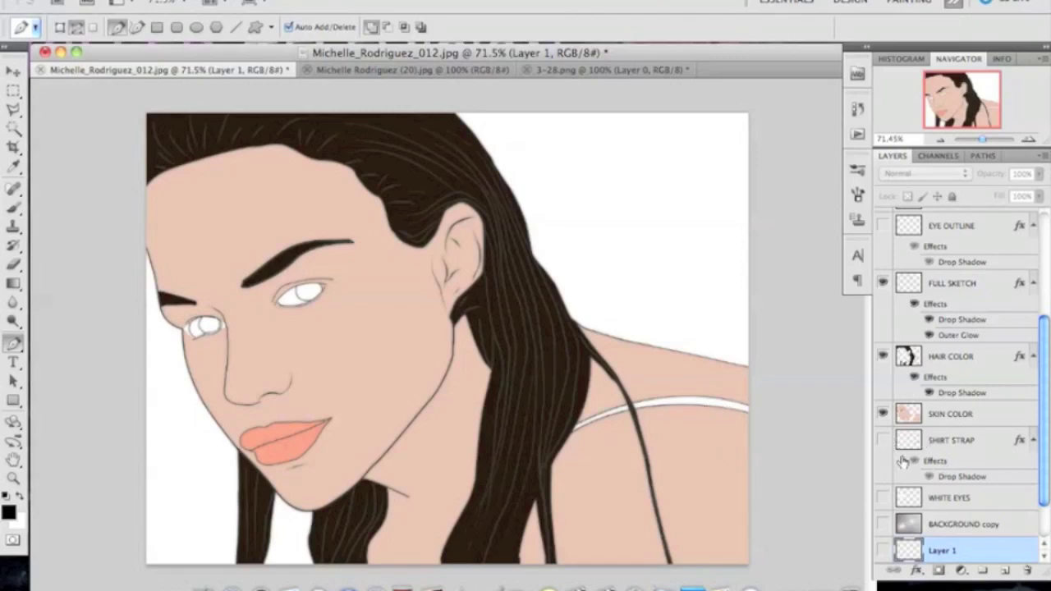
{"action": "left_click", "coordinate": [883, 441]}
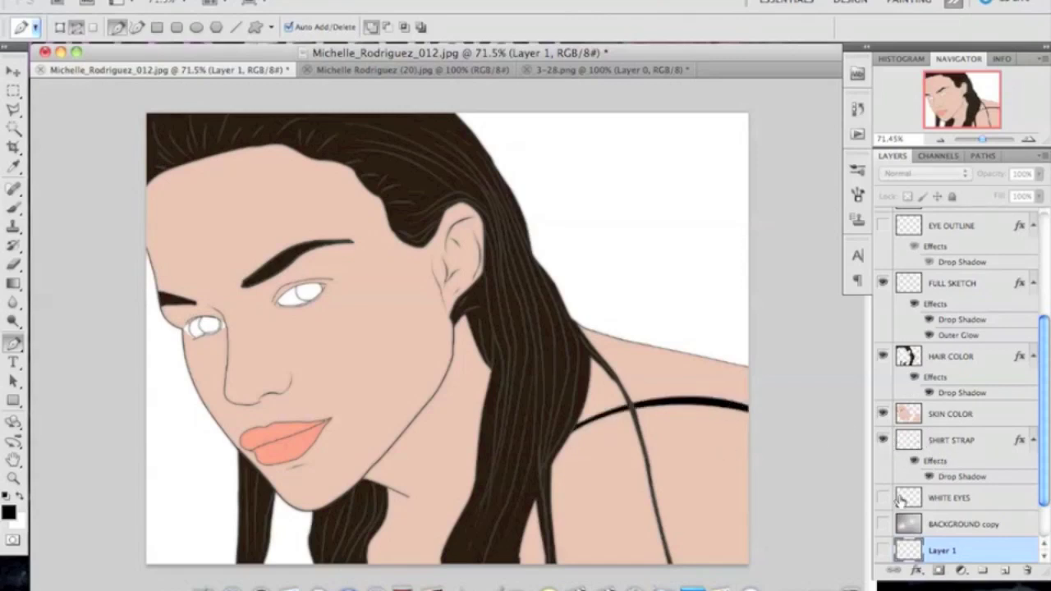
{"action": "scroll", "coordinate": [901, 386], "scroll_direction": "up", "scroll_amount": 1}
{"action": "scroll", "coordinate": [902, 386], "scroll_direction": "up", "scroll_amount": 3}
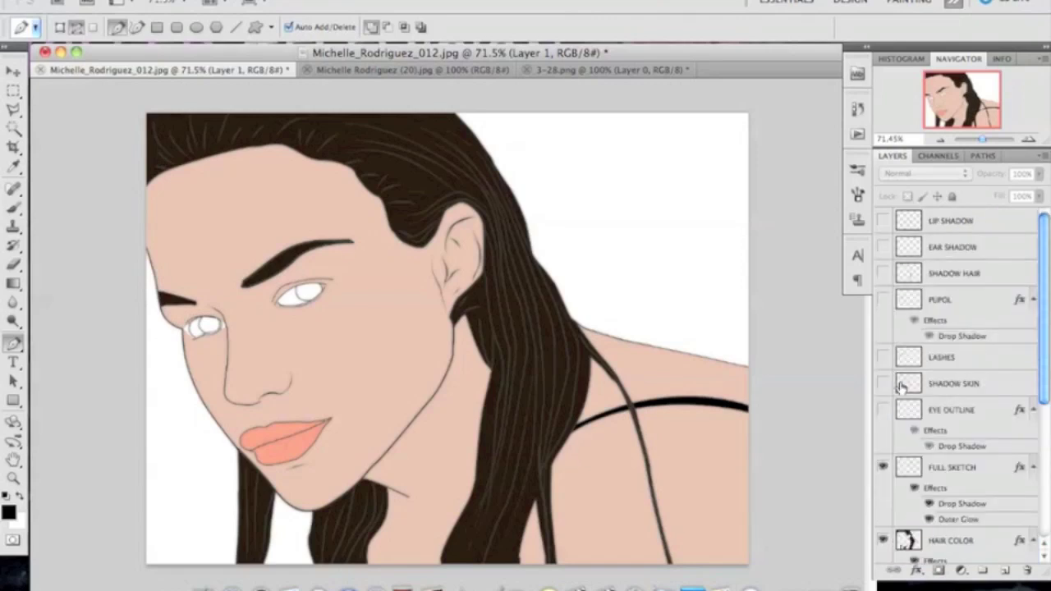
{"action": "left_click", "coordinate": [883, 301]}
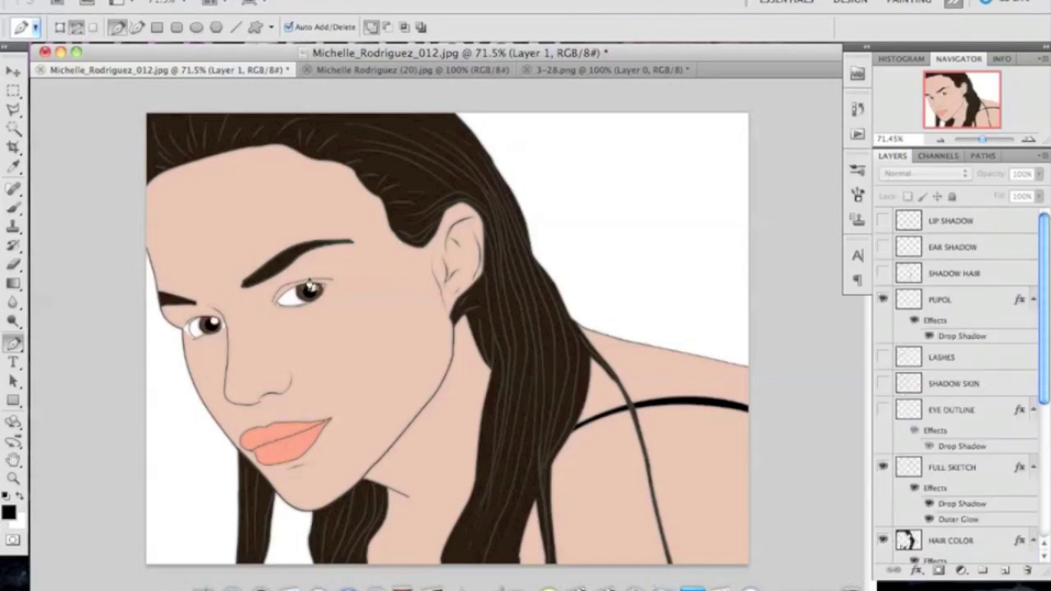
Paint a black dot on the forehead in the FULL SKETCH layer with a hard round 33 px brush.
{"action": "left_click", "coordinate": [15, 208]}
{"action": "left_click", "coordinate": [81, 30]}
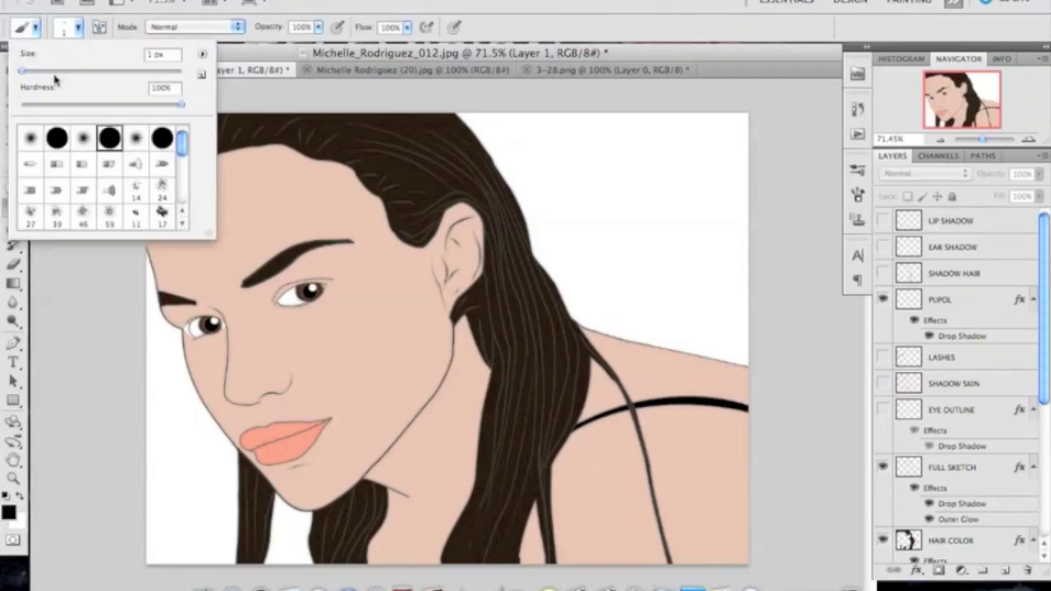
{"action": "left_click", "coordinate": [56, 137]}
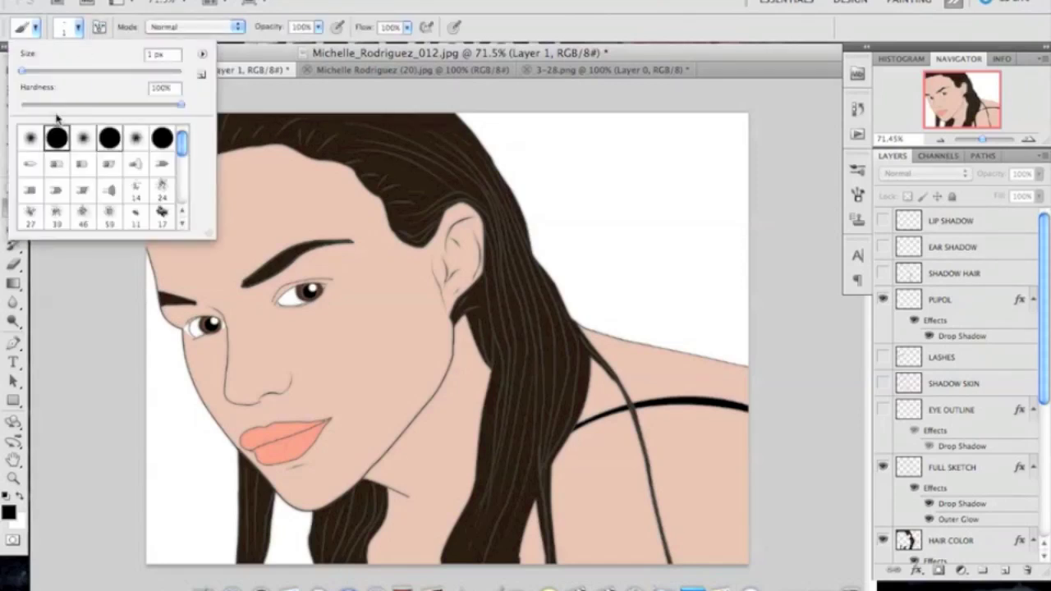
{"action": "left_click", "coordinate": [47, 72]}
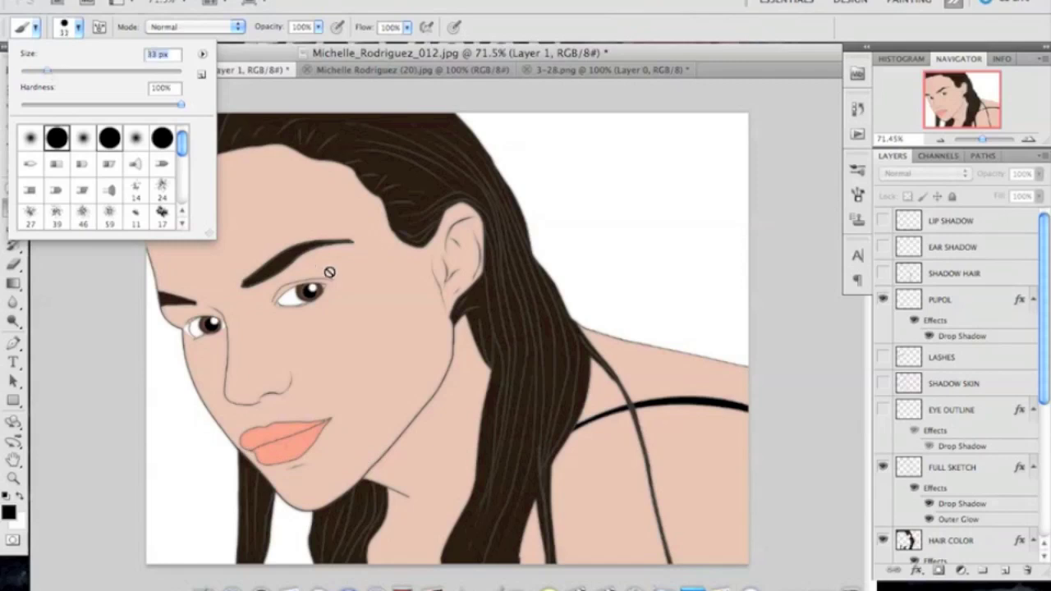
{"action": "left_click", "coordinate": [948, 469]}
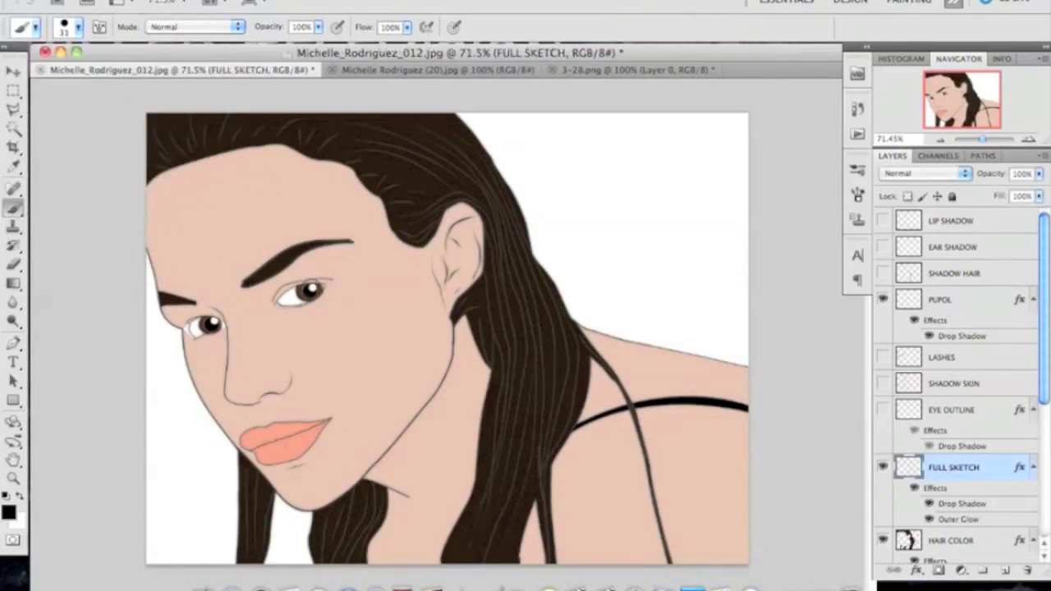
{"action": "left_click", "coordinate": [9, 511]}
{"action": "left_click", "coordinate": [823, 307]}
{"action": "left_click", "coordinate": [223, 217]}
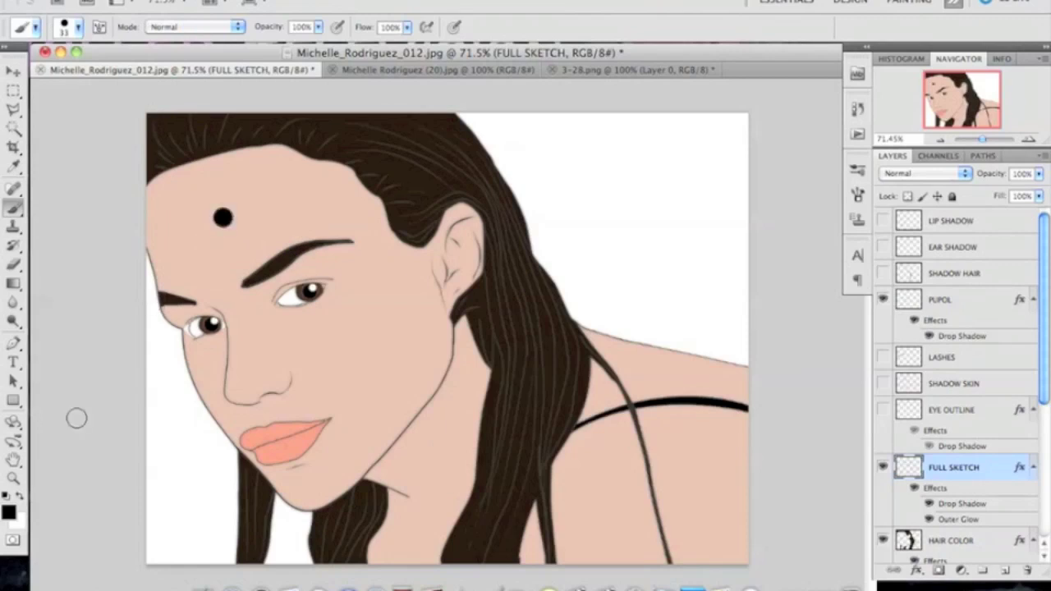
Try adding a smaller white dot inside the black forehead dot with a 19 px brush, and undo the dots.
{"action": "left_click", "coordinate": [21, 497]}
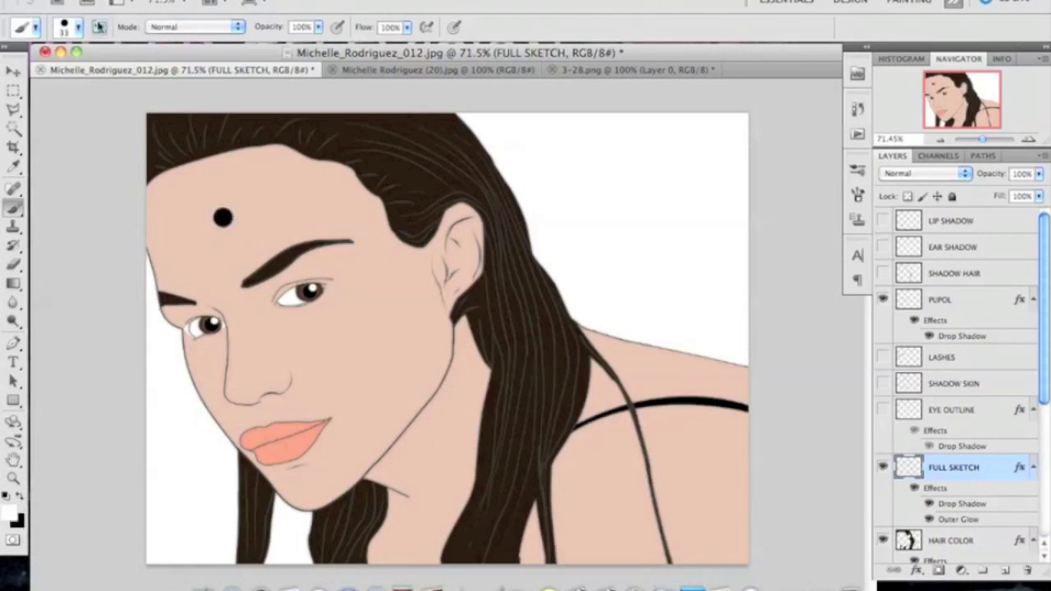
{"action": "left_click", "coordinate": [78, 28]}
{"action": "left_click", "coordinate": [35, 72]}
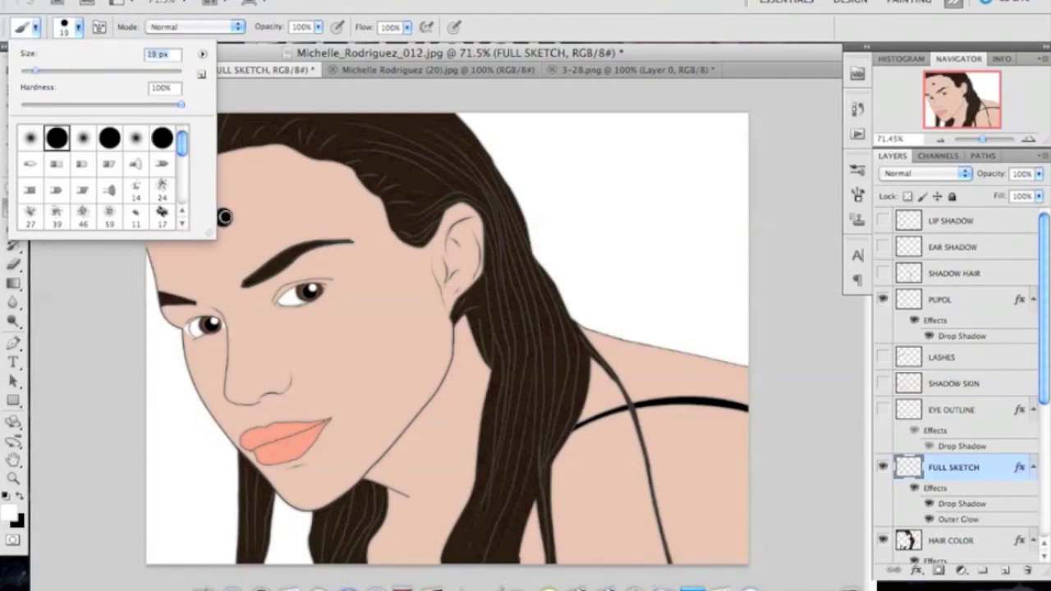
{"action": "left_click", "coordinate": [222, 218]}
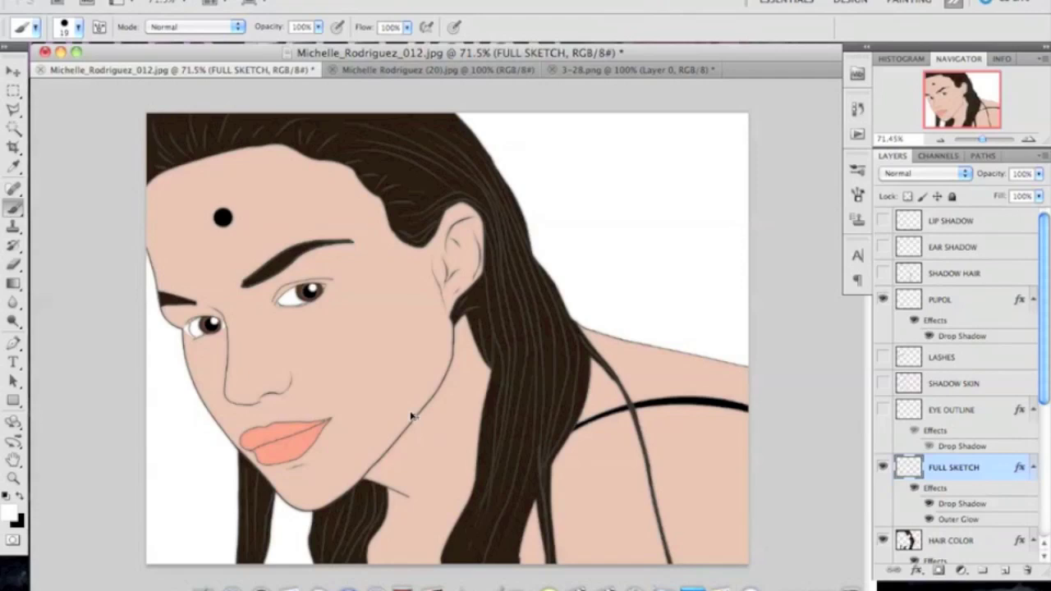
{"action": "key", "text": "super+z"}
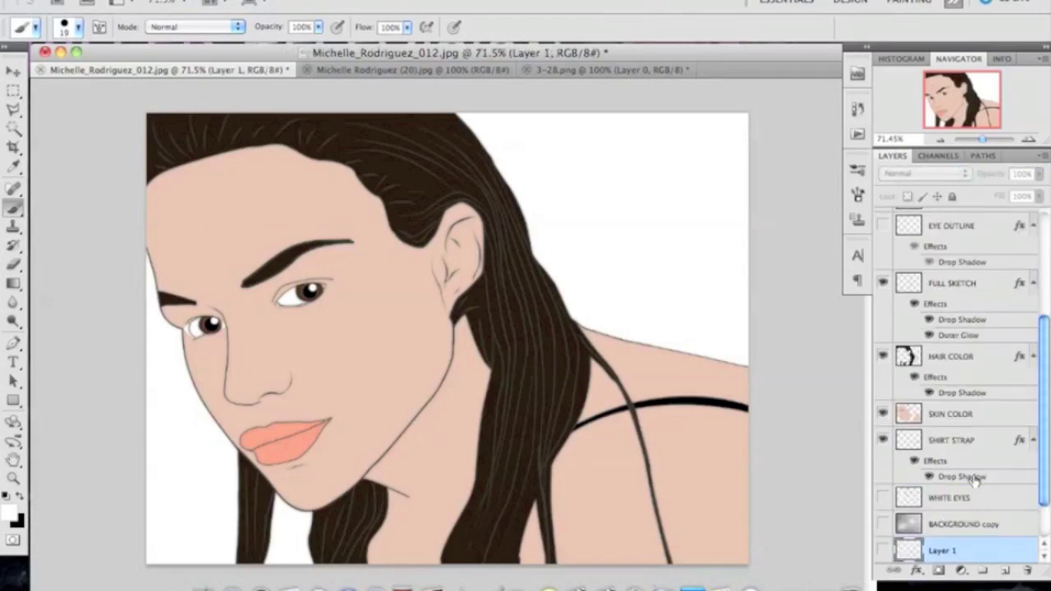
Show the EYE OUTLINE and LASHES layers.
{"action": "scroll", "coordinate": [959, 388], "scroll_direction": "up", "scroll_amount": 3}
{"action": "scroll", "coordinate": [959, 389], "scroll_direction": "up", "scroll_amount": 2}
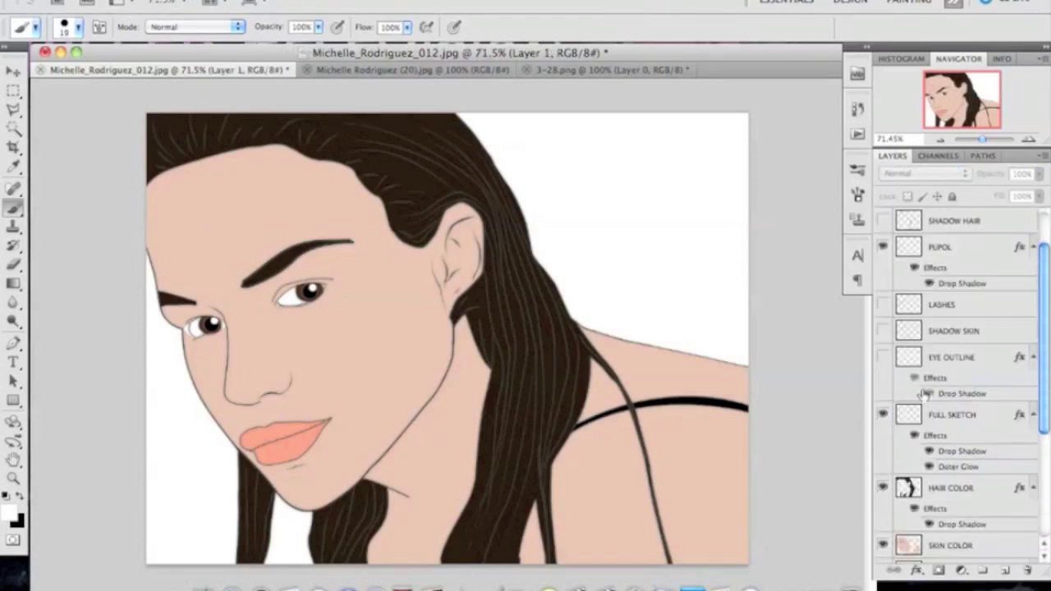
{"action": "left_click", "coordinate": [885, 362]}
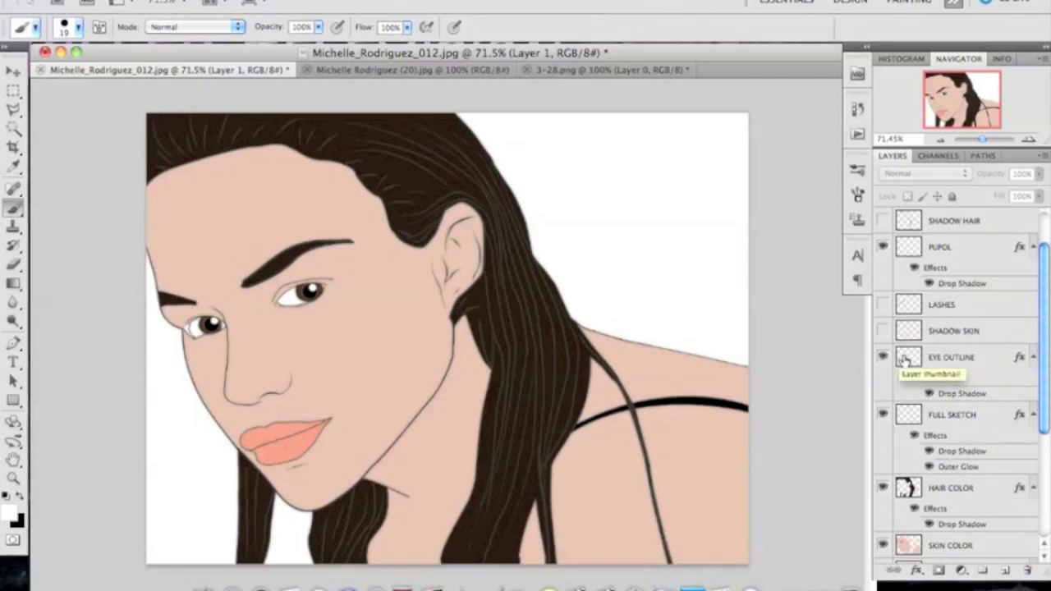
{"action": "left_click", "coordinate": [883, 304]}
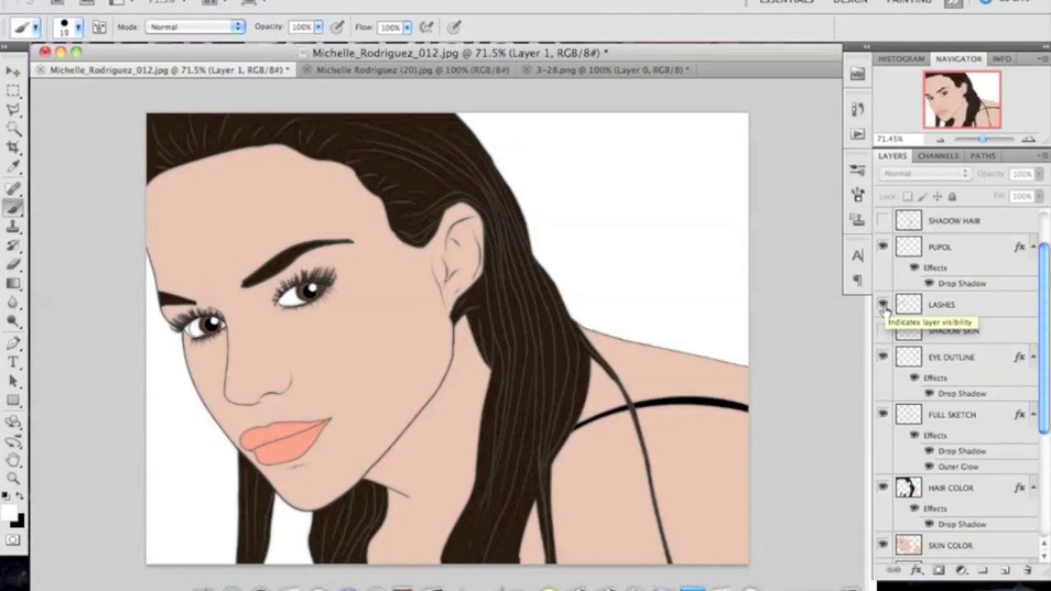
{"action": "key", "text": "Tab"}
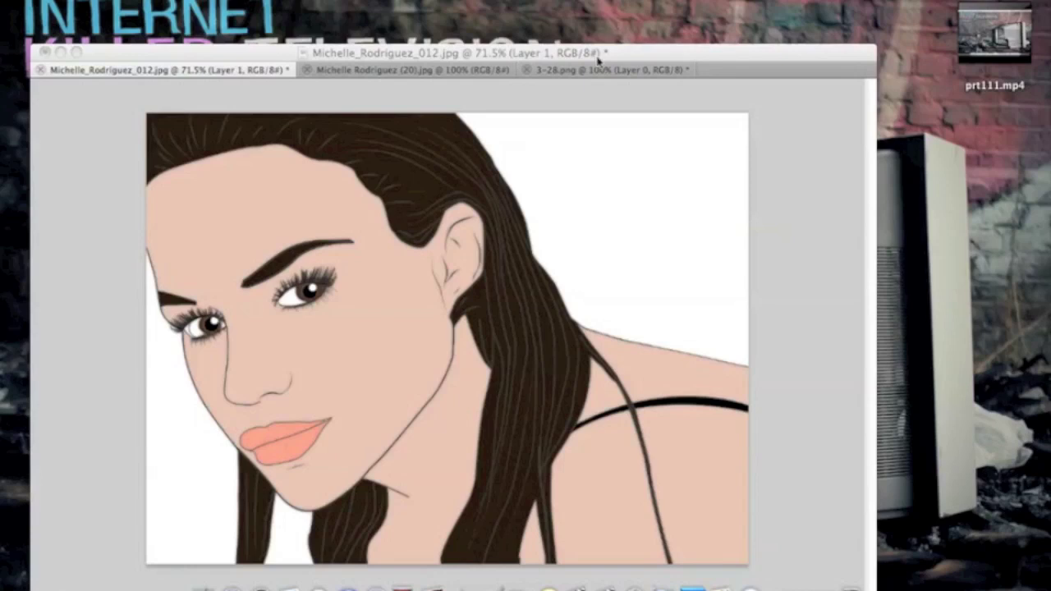
{"action": "key", "text": "Tab"}
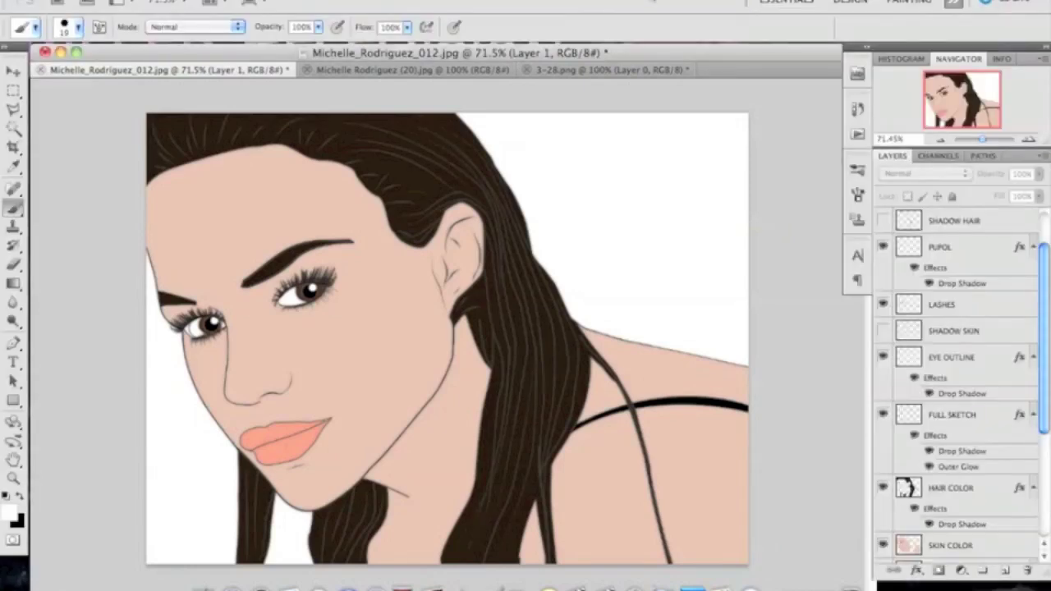
Switch to 3-28.png and outline the upper-right eyelash drawing with the Polygonal Lasso.
{"action": "left_click", "coordinate": [579, 70]}
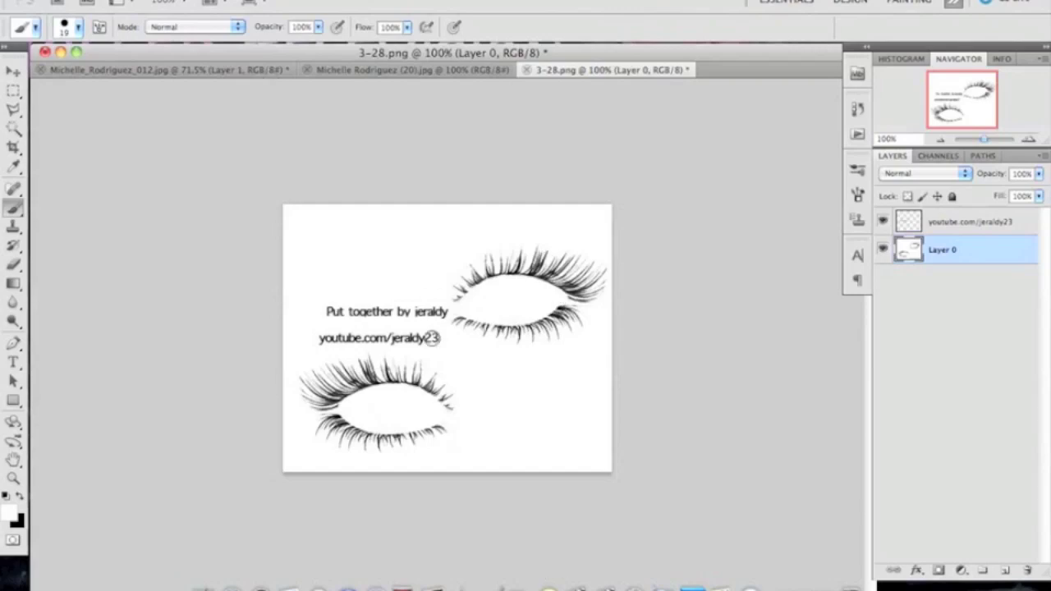
{"action": "left_click", "coordinate": [14, 110]}
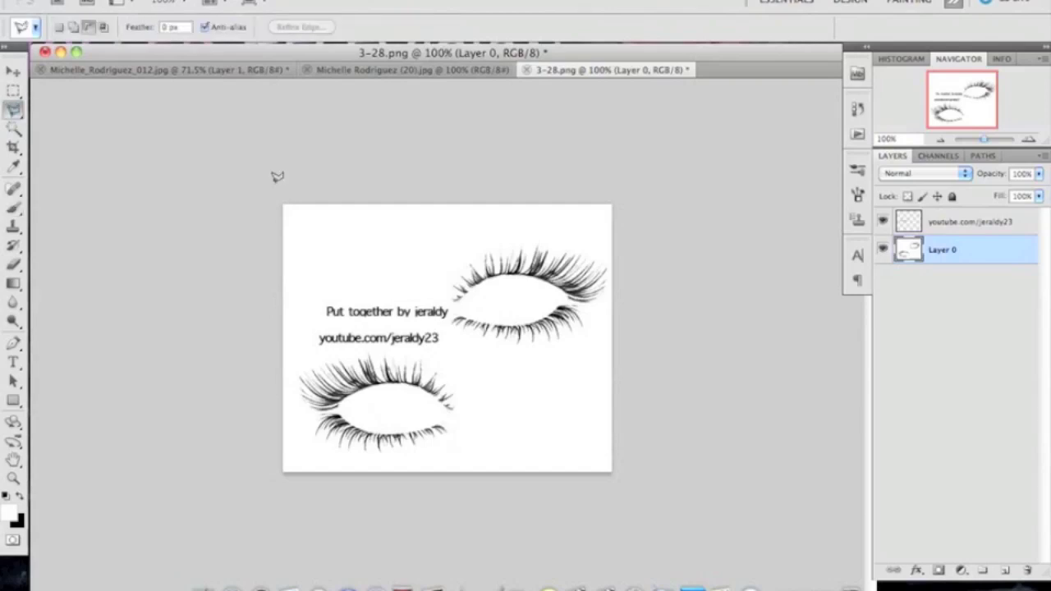
{"action": "left_click", "coordinate": [478, 356]}
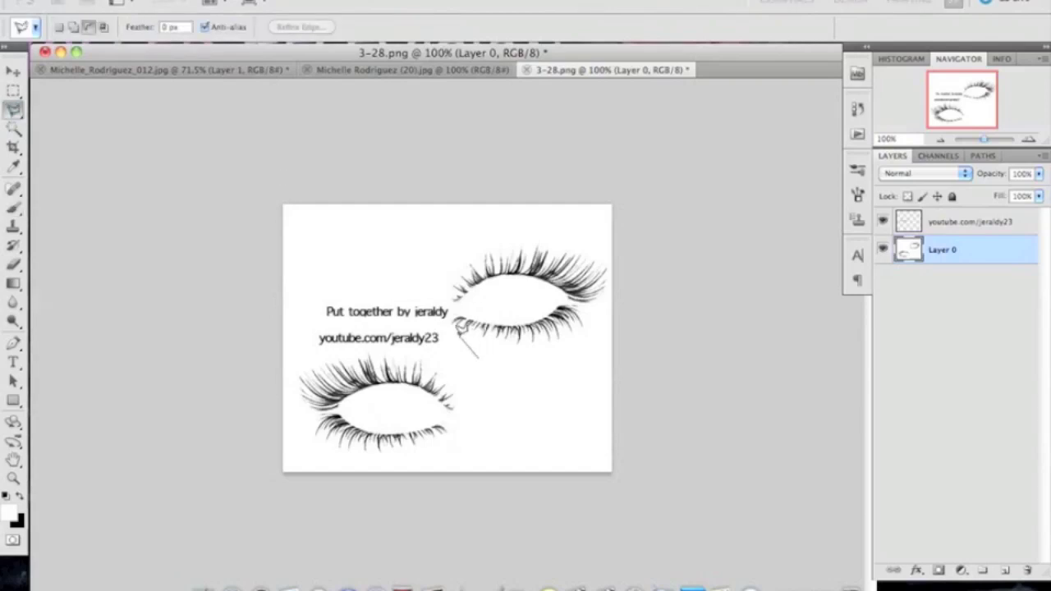
{"action": "left_click", "coordinate": [449, 340]}
{"action": "left_click", "coordinate": [450, 306]}
{"action": "left_click", "coordinate": [435, 275]}
{"action": "left_click", "coordinate": [472, 247]}
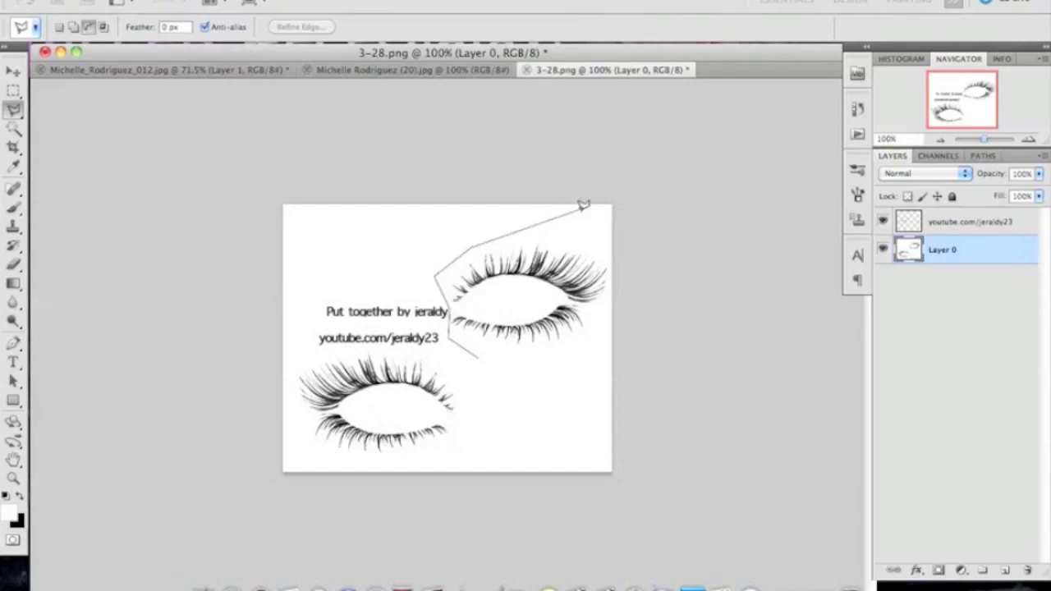
{"action": "left_click", "coordinate": [582, 236]}
{"action": "left_click", "coordinate": [622, 286]}
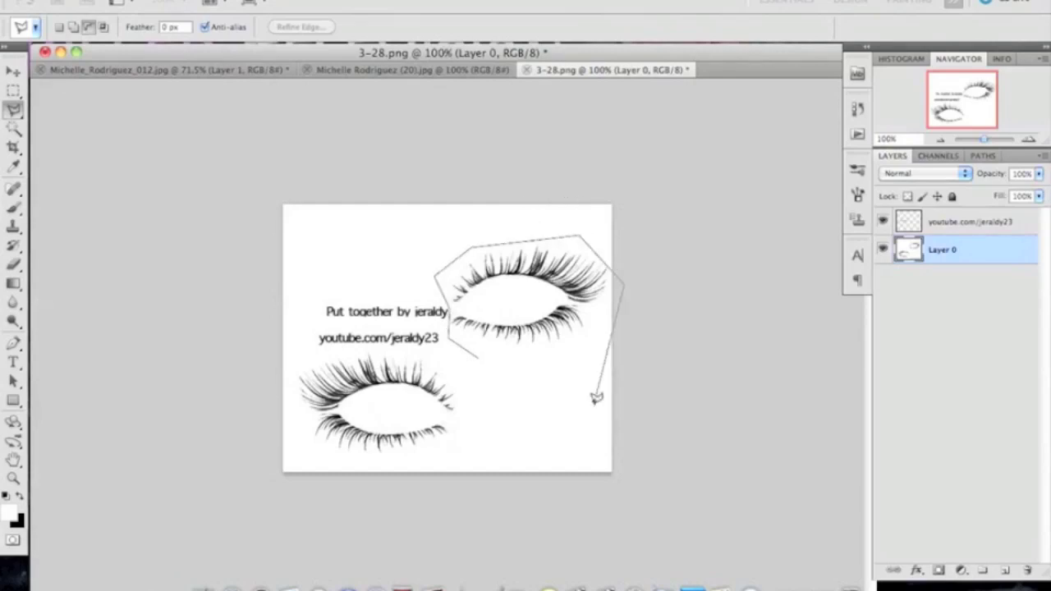
{"action": "left_click", "coordinate": [588, 403]}
{"action": "double_click", "coordinate": [449, 340]}
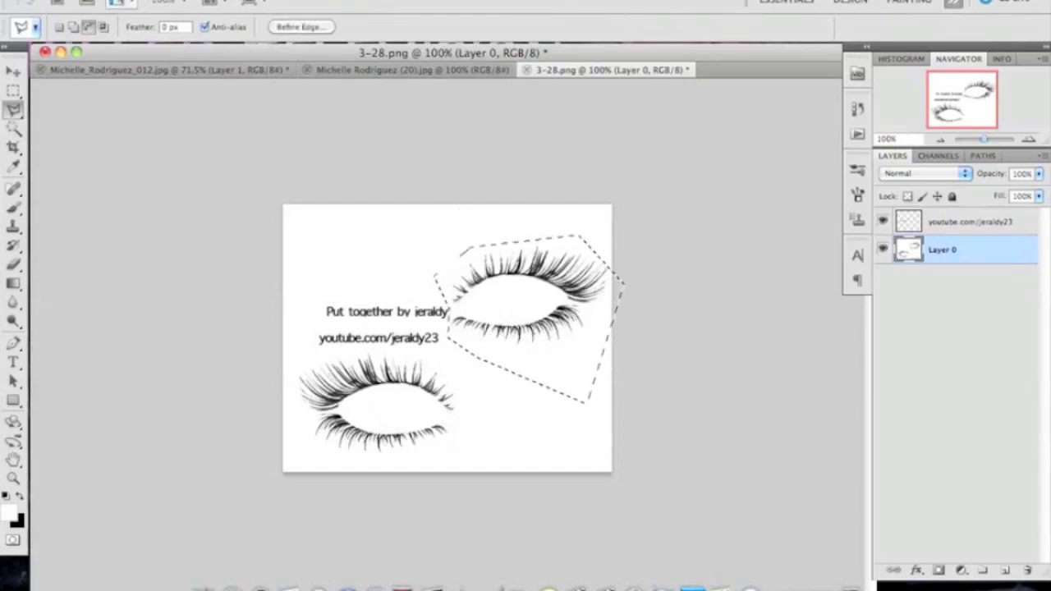
Define the selected eyelash drawing as a brush preset named "eyelash".
{"action": "left_click", "coordinate": [164, 0]}
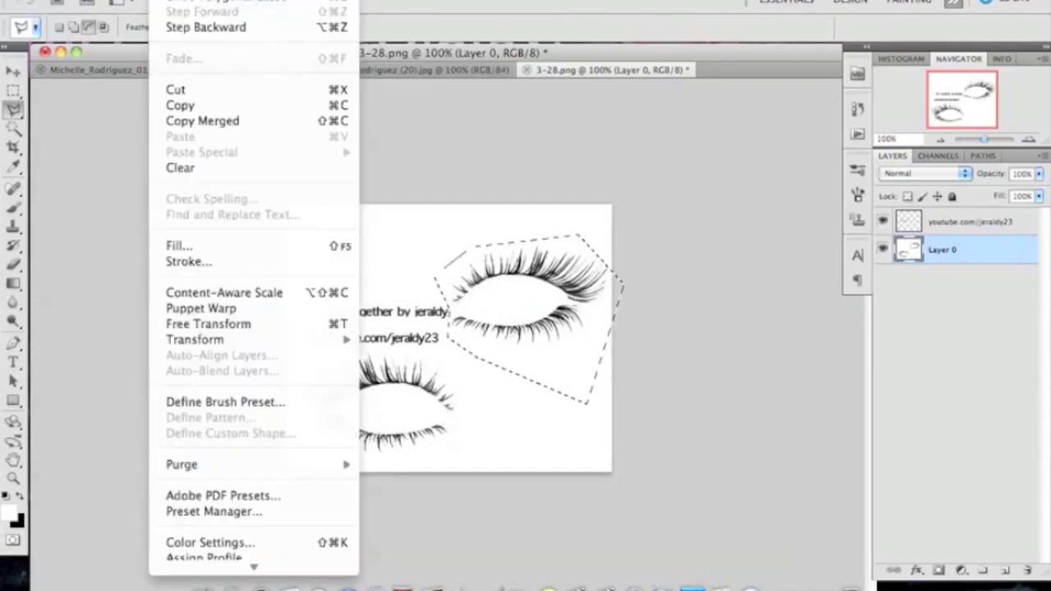
{"action": "left_click", "coordinate": [185, 401]}
{"action": "type", "text": "eyelash"}
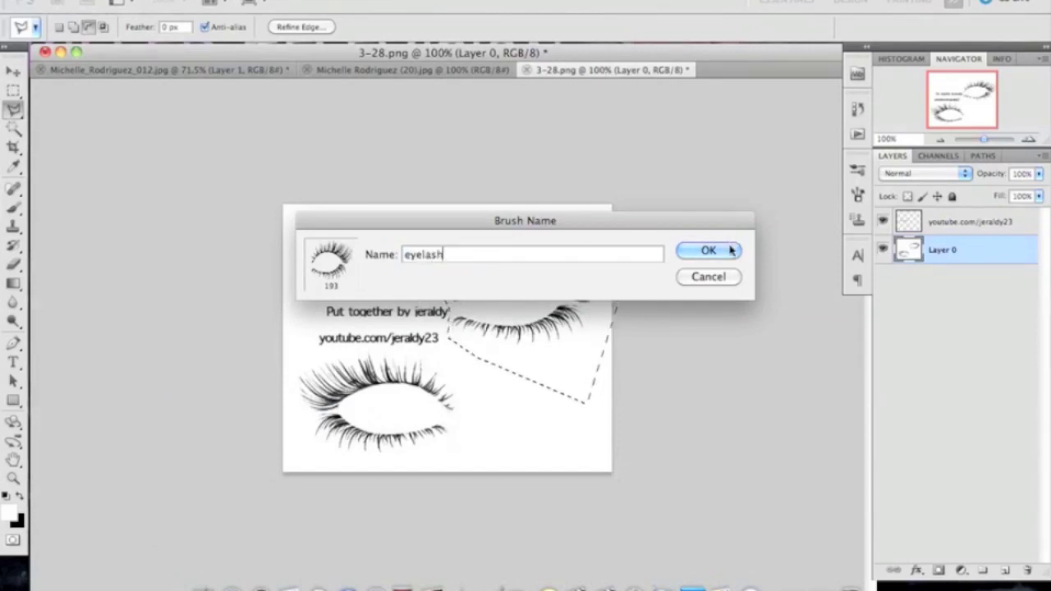
{"action": "left_click", "coordinate": [705, 250]}
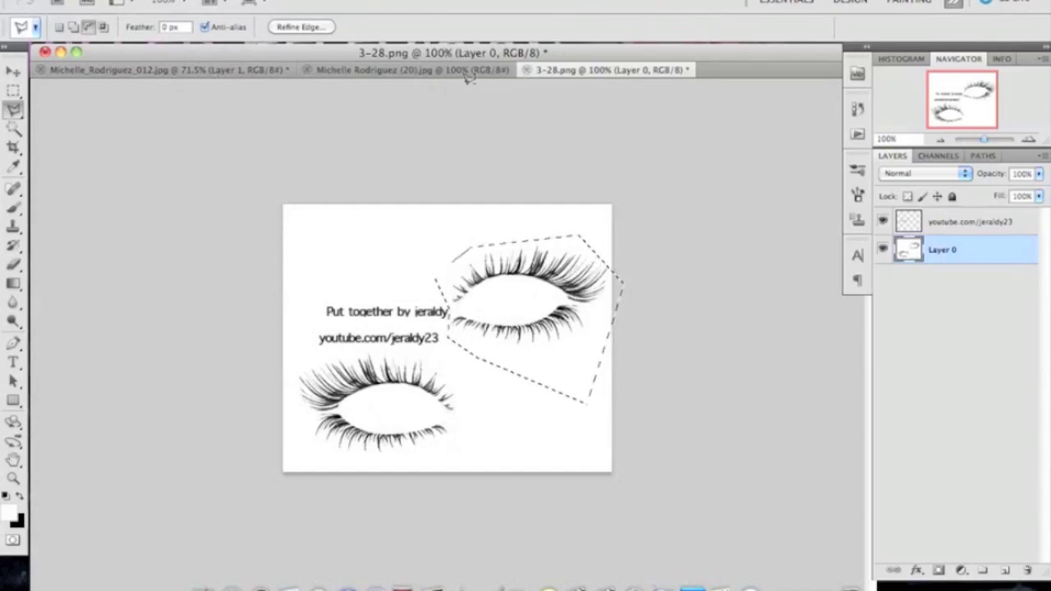
Return to Michelle_Rodriguez_012.jpg, hide the WHITE EYES and BACKGROUND layers, and show both again.
{"action": "left_click", "coordinate": [260, 70]}
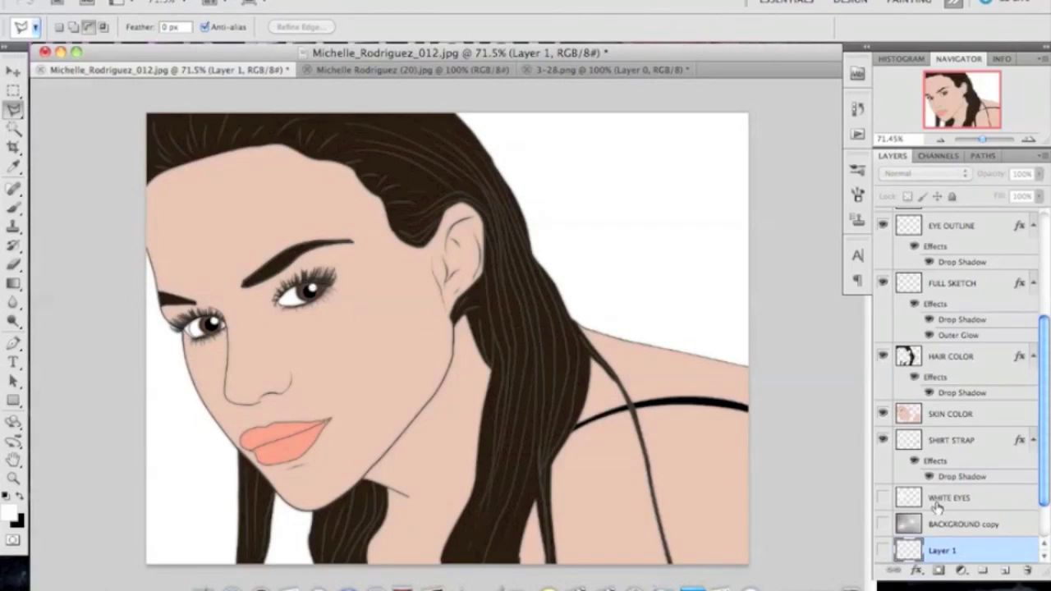
{"action": "scroll", "coordinate": [920, 367], "scroll_direction": "up", "scroll_amount": 5}
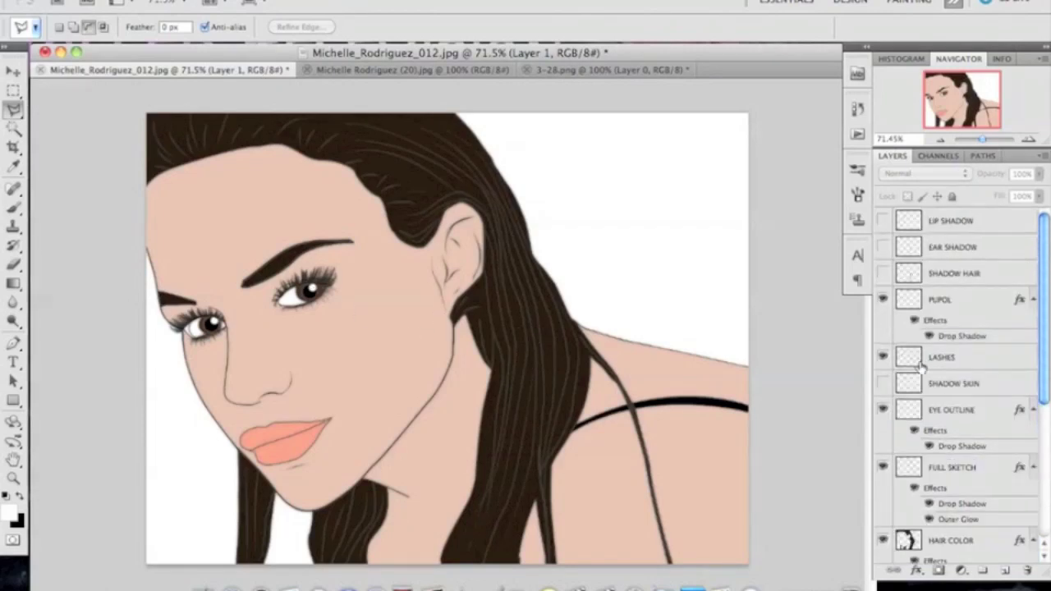
{"action": "scroll", "coordinate": [920, 368], "scroll_direction": "down", "scroll_amount": 5}
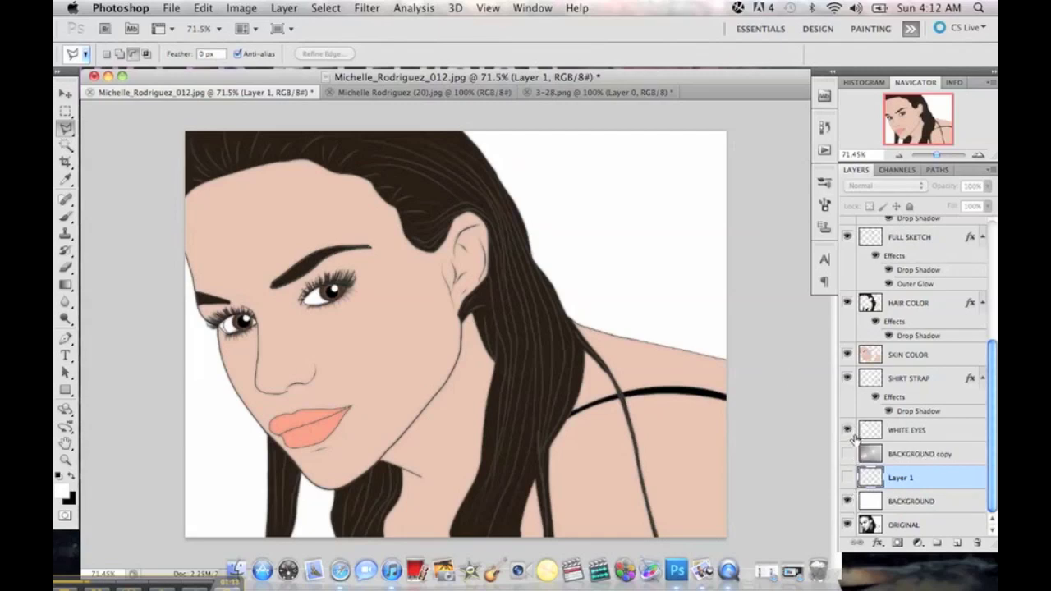
{"action": "left_click", "coordinate": [847, 430]}
{"action": "left_click", "coordinate": [850, 502]}
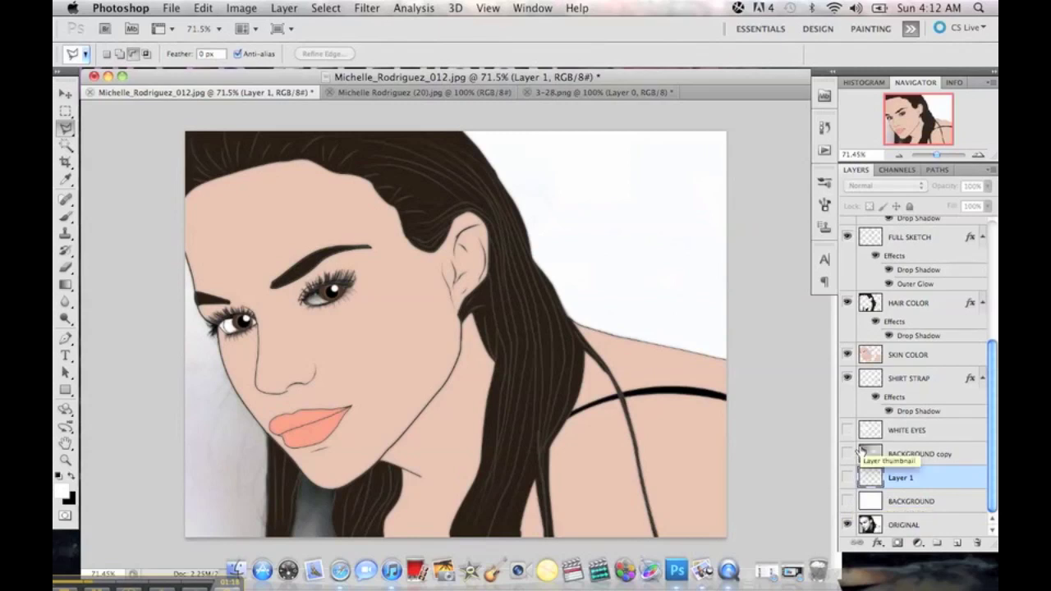
{"action": "left_click", "coordinate": [848, 430]}
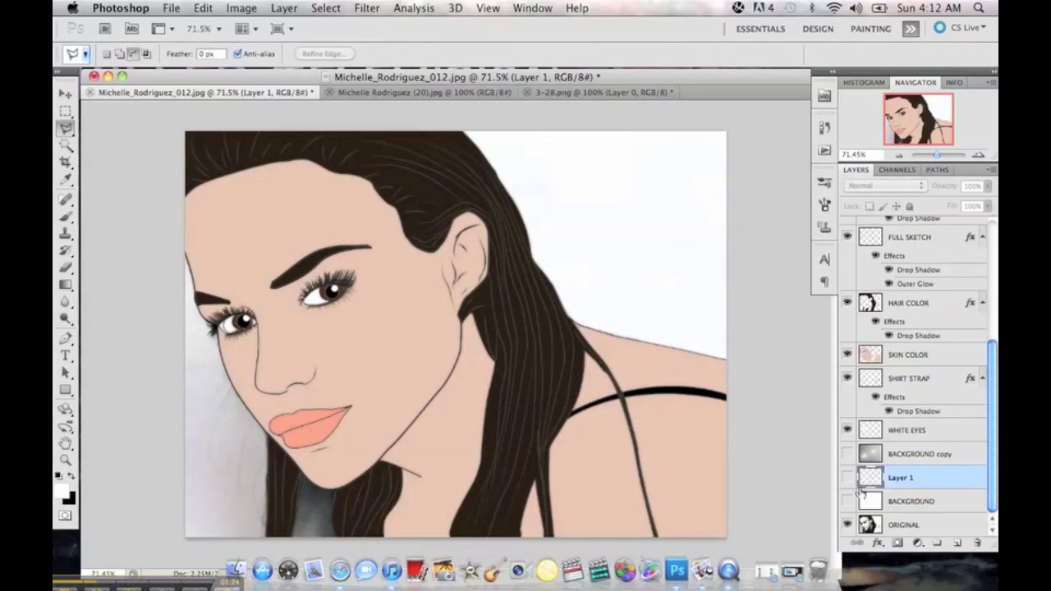
{"action": "left_click", "coordinate": [847, 501]}
Show the SHADOW SKIN layer.
{"action": "scroll", "coordinate": [876, 433], "scroll_direction": "up", "scroll_amount": 3}
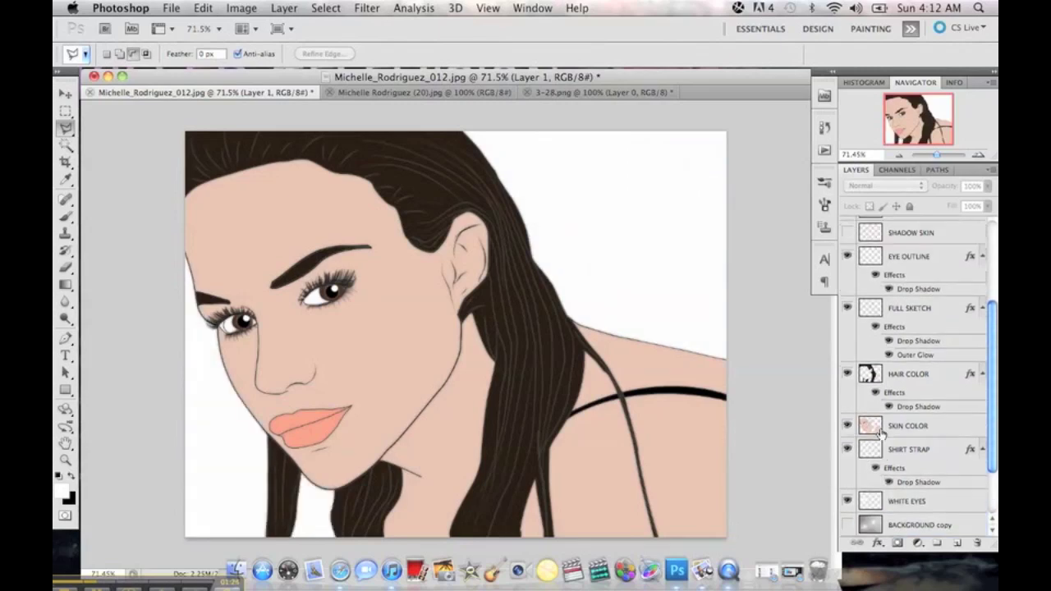
{"action": "scroll", "coordinate": [877, 433], "scroll_direction": "up", "scroll_amount": 3}
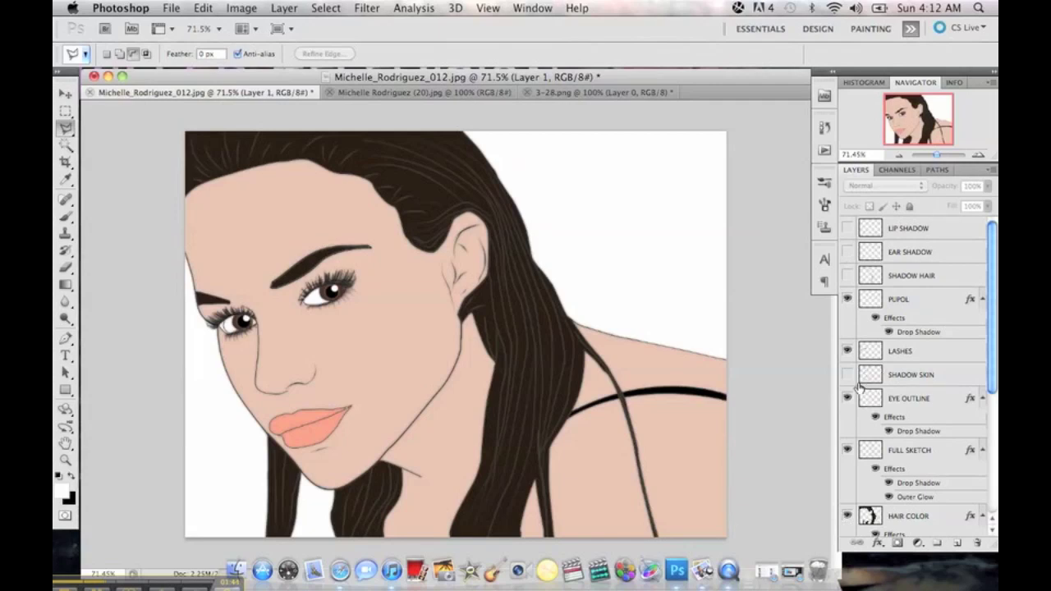
{"action": "left_click", "coordinate": [848, 375]}
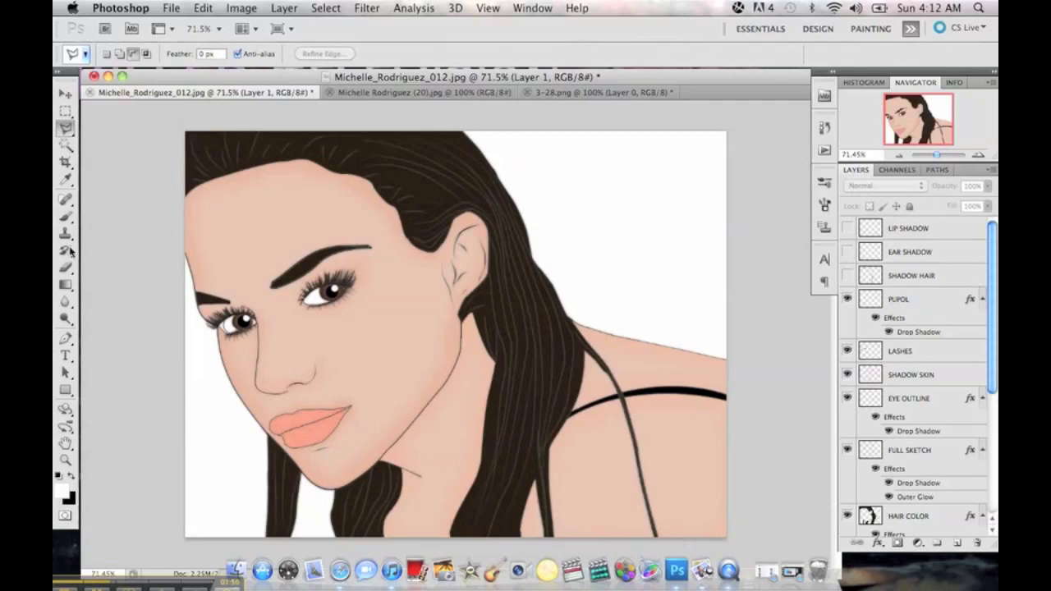
Set up a soft round Brush with 13% hardness and 44% opacity.
{"action": "left_click", "coordinate": [65, 216]}
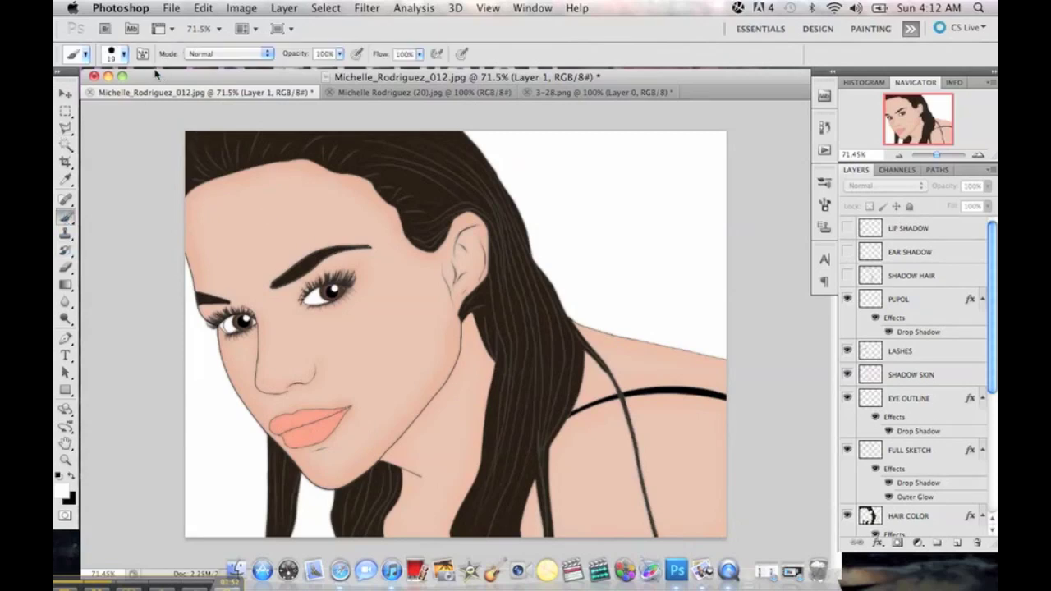
{"action": "left_click", "coordinate": [124, 55]}
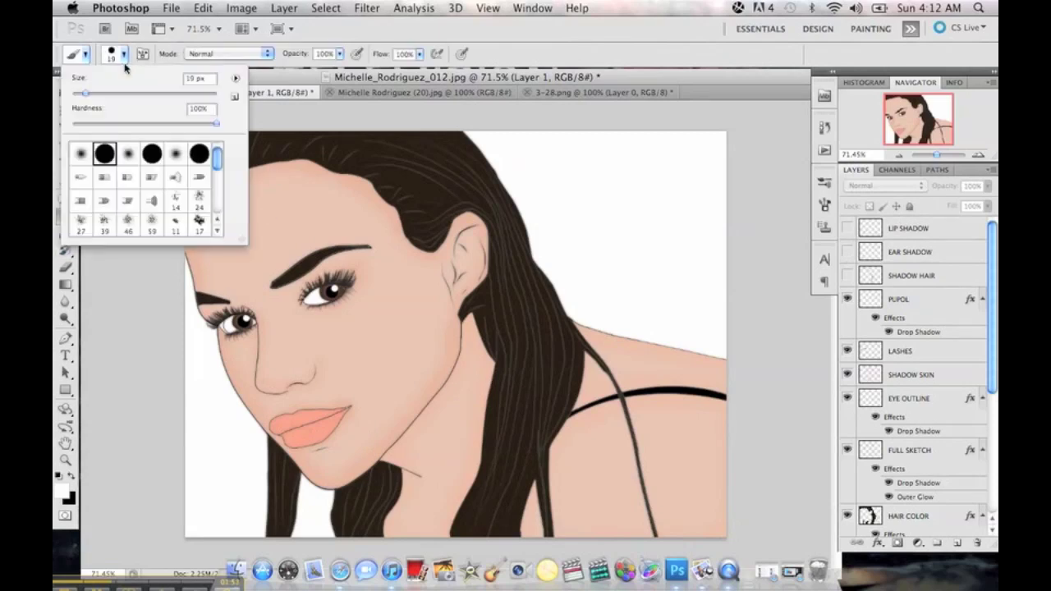
{"action": "left_click", "coordinate": [81, 153]}
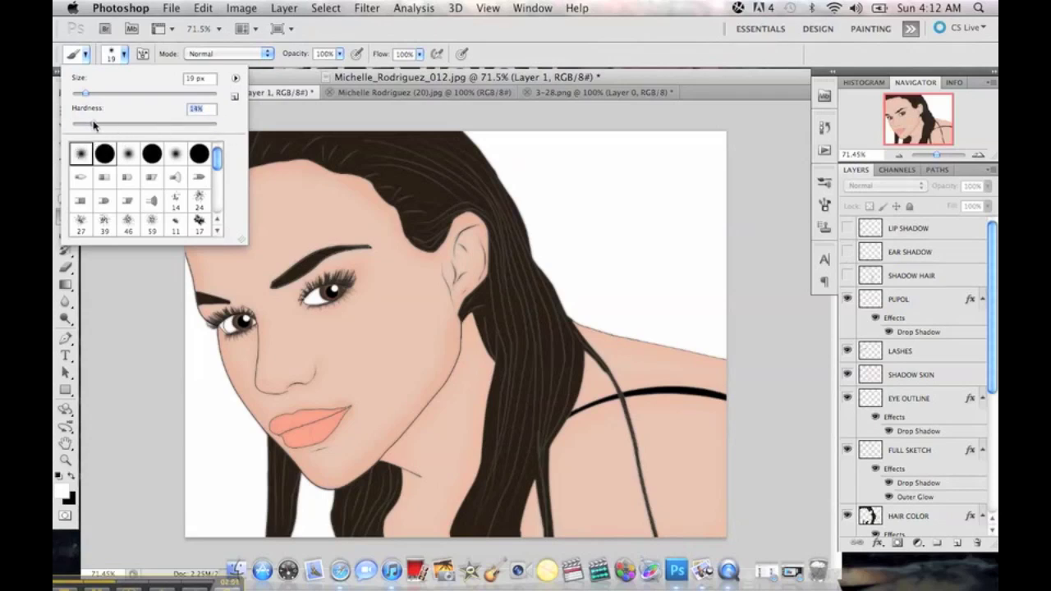
{"action": "type", "text": "100"}
{"action": "key", "text": "Return"}
{"action": "mouse_move", "coordinate": [100, 123]}
{"action": "left_mouse_down"}
{"action": "mouse_move", "coordinate": [79, 123]}
{"action": "mouse_move", "coordinate": [92, 123]}
{"action": "left_mouse_up"}
{"action": "left_click", "coordinate": [299, 55]}
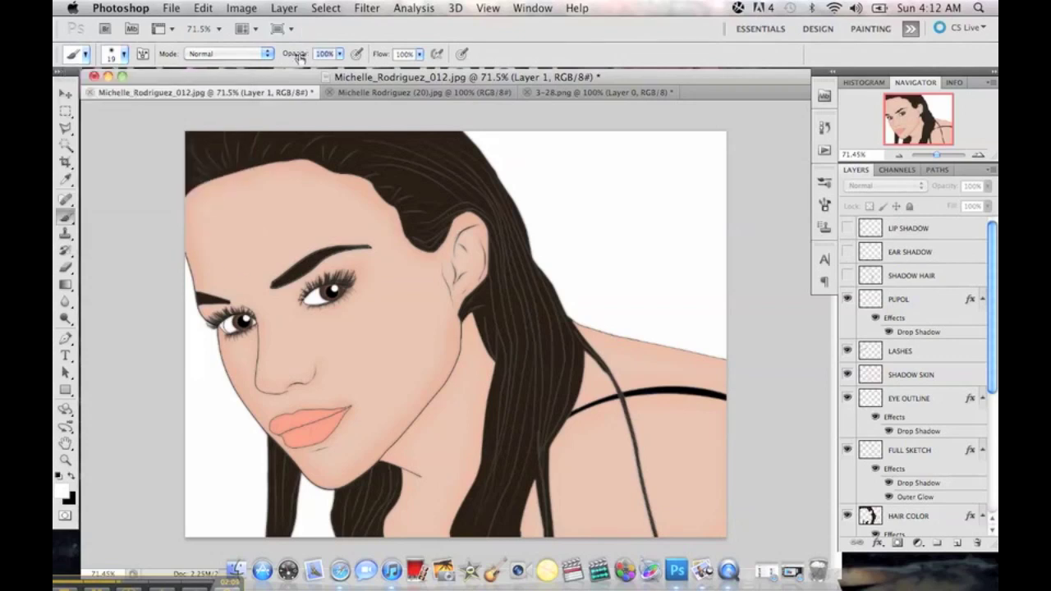
{"action": "left_click_drag", "start_coordinate": [300, 56], "coordinate": [262, 52]}
Add a new layer above PUPOL and set the foreground colour to the darker skin tone #ce9578 for the Brush.
{"action": "left_click", "coordinate": [898, 301]}
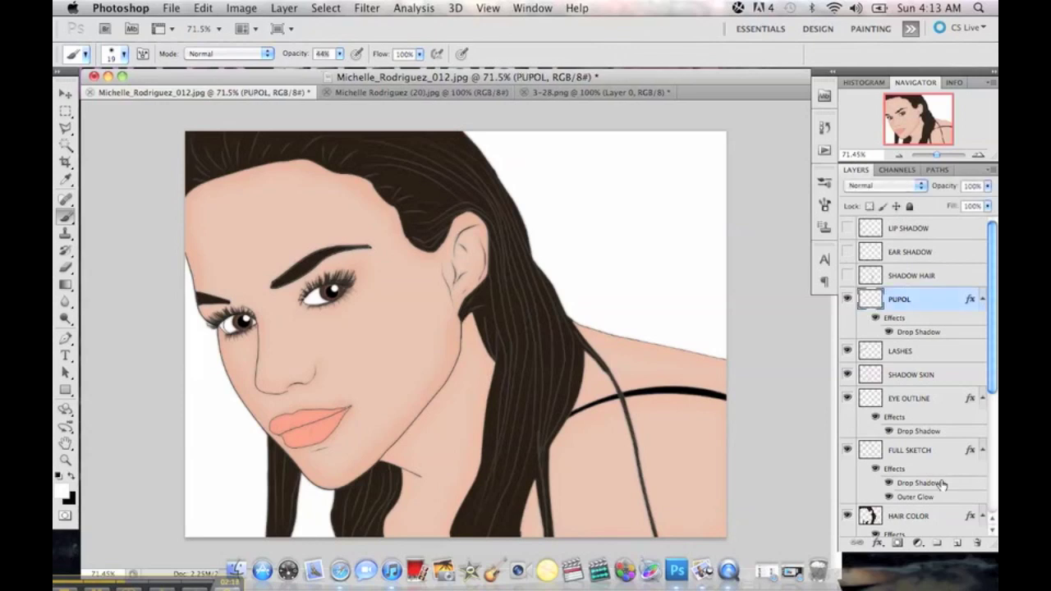
{"action": "left_click", "coordinate": [958, 543]}
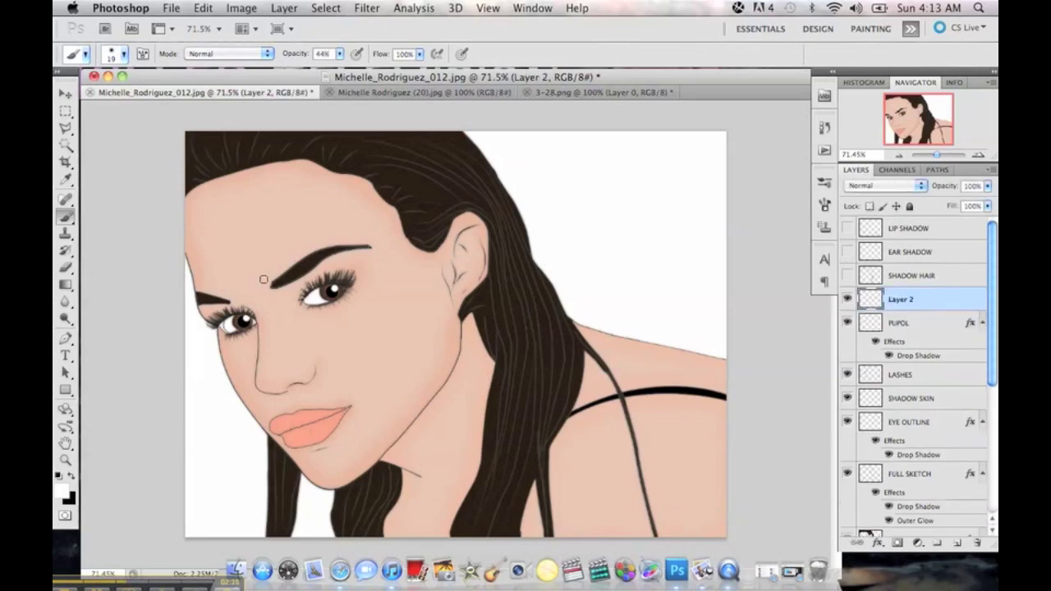
{"action": "left_click", "coordinate": [67, 496]}
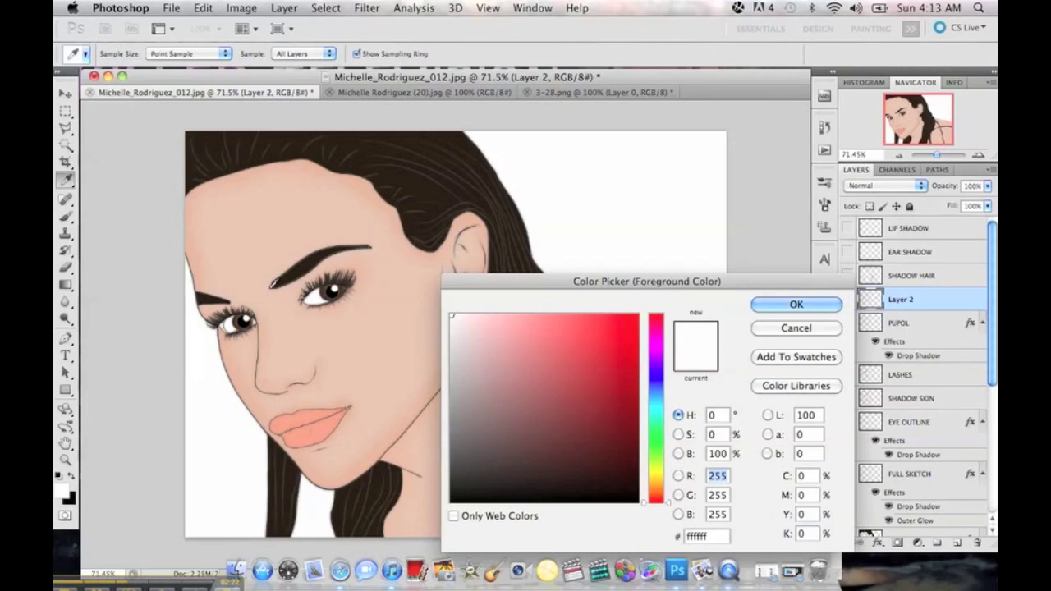
{"action": "left_click", "coordinate": [242, 239]}
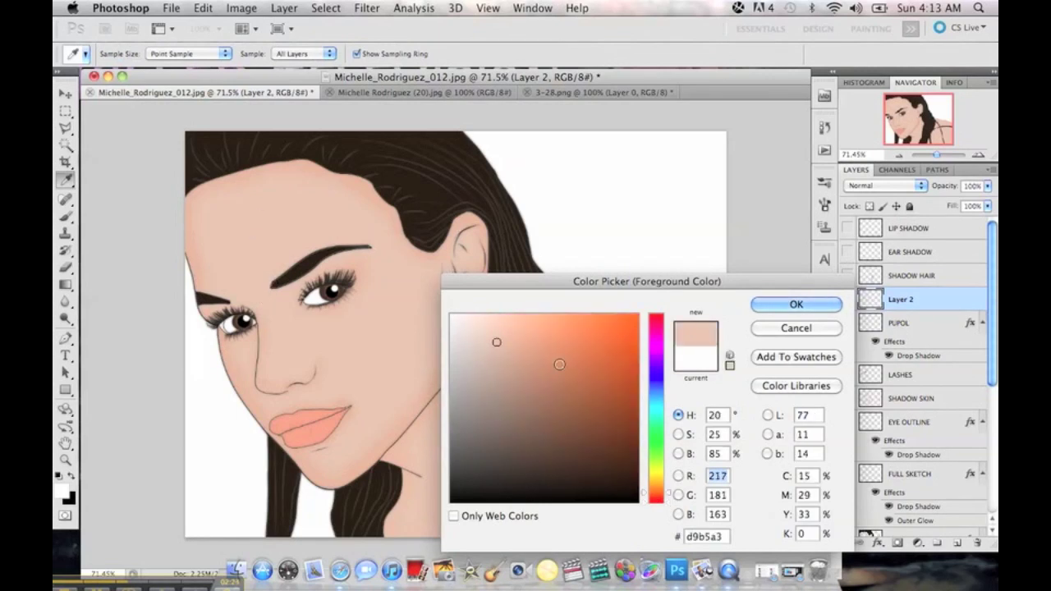
{"action": "left_click", "coordinate": [528, 350]}
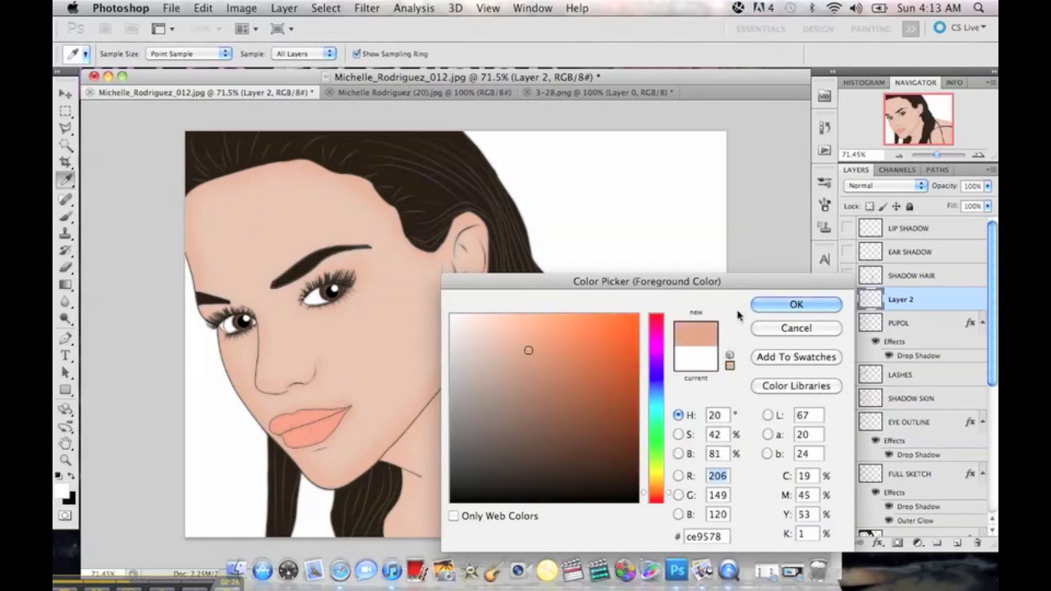
{"action": "left_click", "coordinate": [763, 305]}
{"action": "key", "text": "b"}
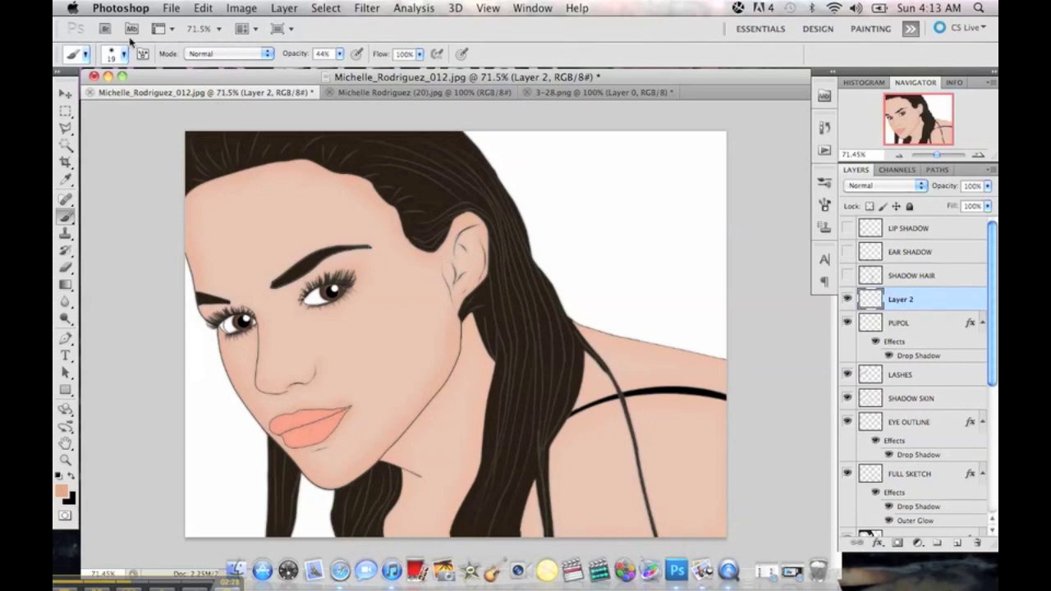
Enlarge the brush to 38 px and paint soft shading along the hairline beside the temple and down the cheek and jaw edge.
{"action": "left_click", "coordinate": [117, 54]}
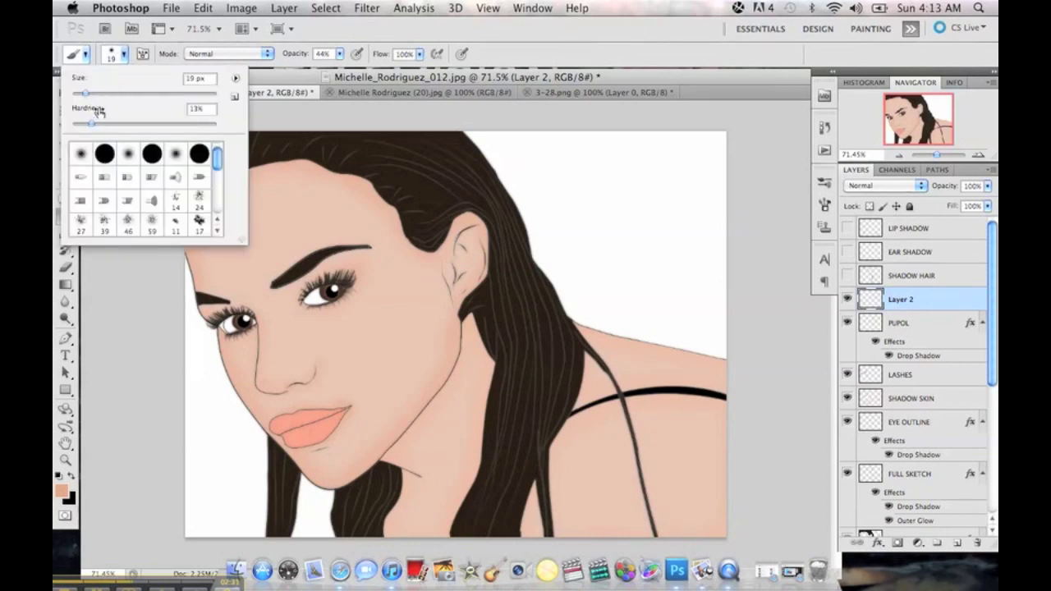
{"action": "left_click", "coordinate": [94, 95]}
{"action": "left_click_drag", "start_coordinate": [100, 96], "coordinate": [103, 96]}
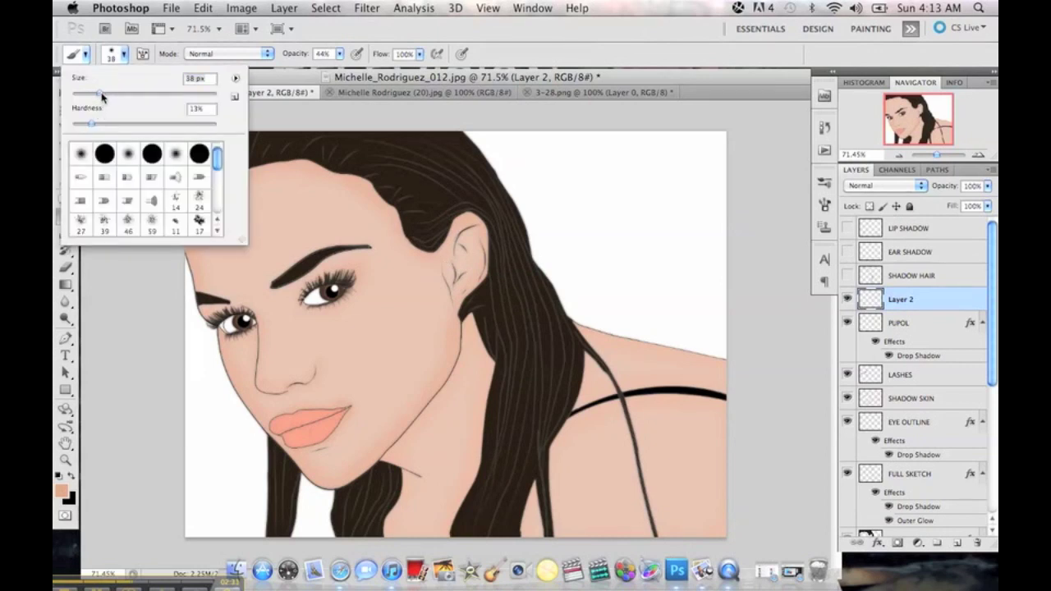
{"action": "left_click", "coordinate": [404, 221]}
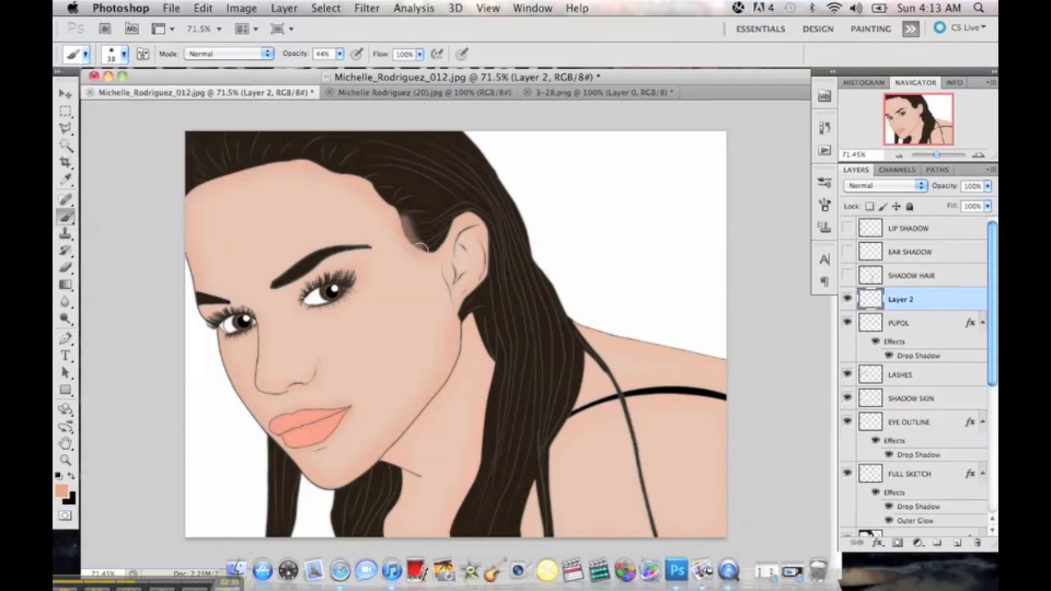
{"action": "mouse_move", "coordinate": [449, 283]}
{"action": "left_mouse_down"}
{"action": "mouse_move", "coordinate": [464, 322]}
{"action": "mouse_move", "coordinate": [455, 345]}
{"action": "left_mouse_up"}
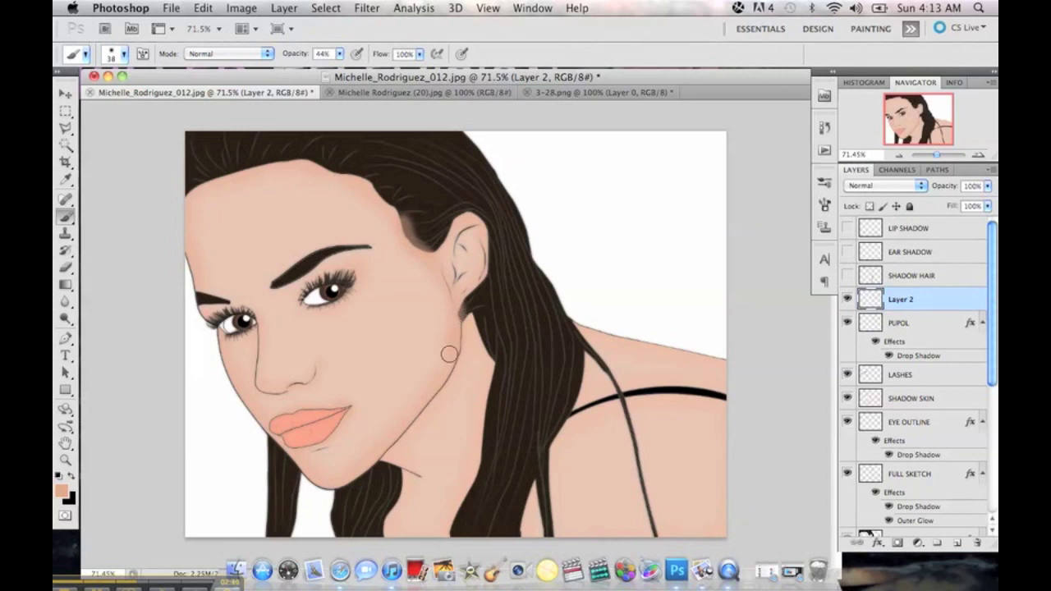
Erase the shading that spills onto the hair and beyond the jawline, and hide the new shading layer.
{"action": "left_click", "coordinate": [68, 267]}
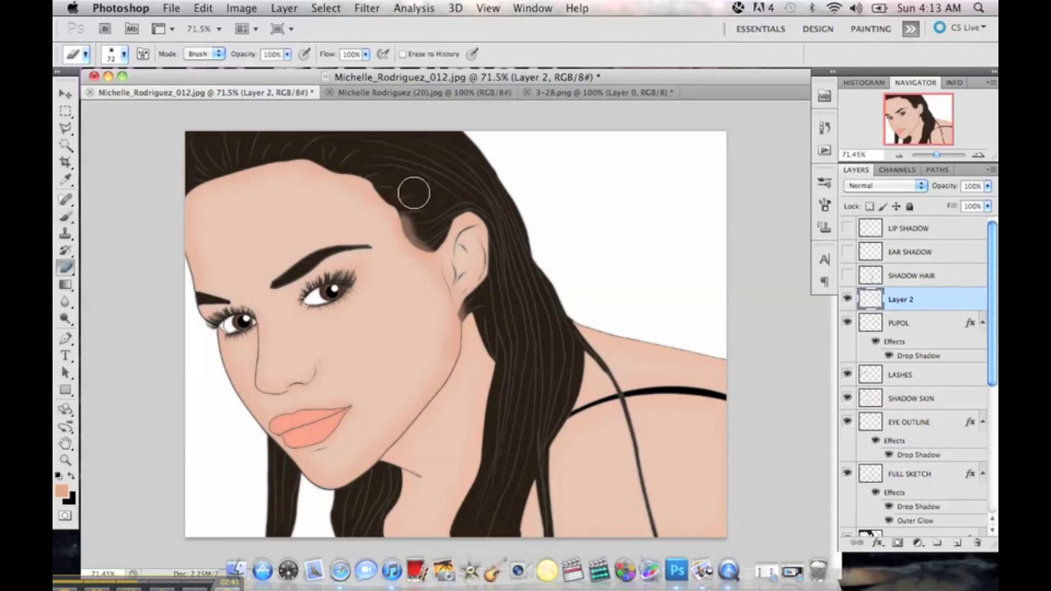
{"action": "mouse_move", "coordinate": [415, 201]}
{"action": "left_mouse_down"}
{"action": "mouse_move", "coordinate": [422, 226]}
{"action": "mouse_move", "coordinate": [443, 230]}
{"action": "left_mouse_up"}
{"action": "mouse_move", "coordinate": [461, 283]}
{"action": "left_mouse_down"}
{"action": "mouse_move", "coordinate": [488, 330]}
{"action": "mouse_move", "coordinate": [475, 365]}
{"action": "left_mouse_up"}
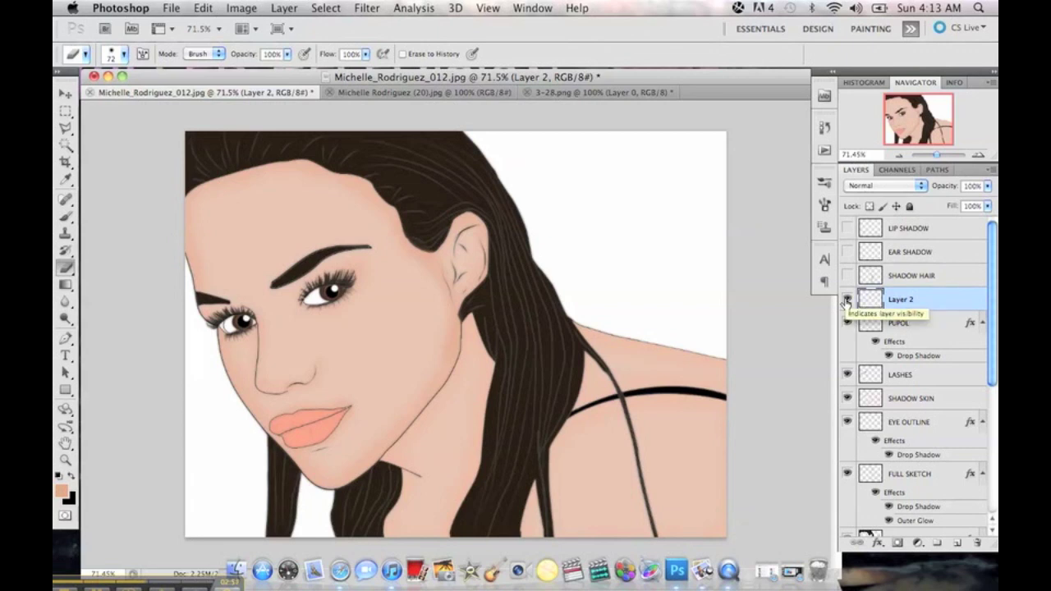
{"action": "left_click", "coordinate": [847, 301]}
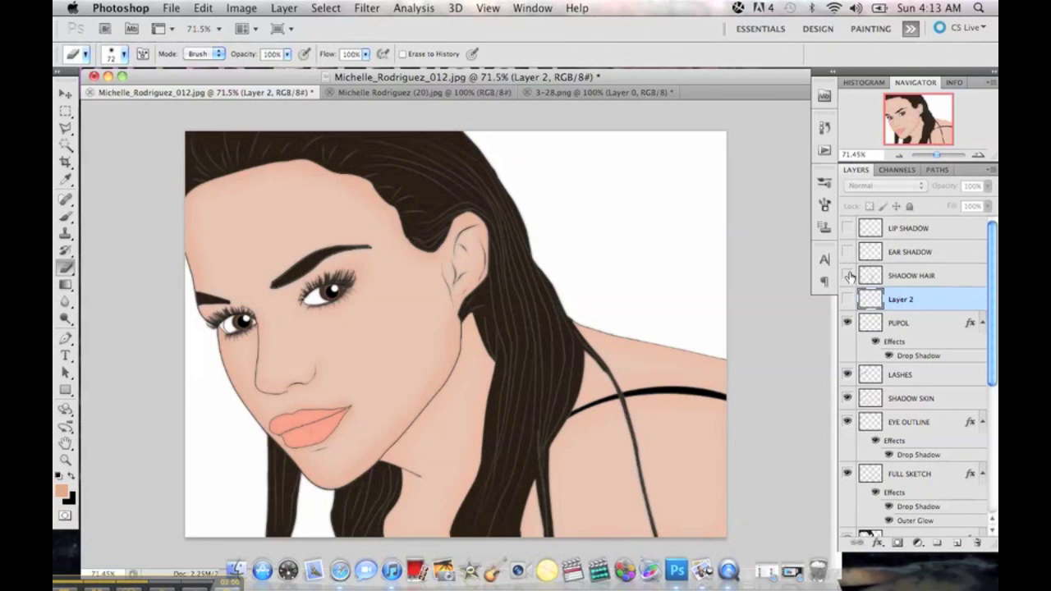
Show the SHADOW HAIR, EAR SHADOW, LIP SHADOW and BACKGROUND copy layers.
{"action": "left_click", "coordinate": [847, 276]}
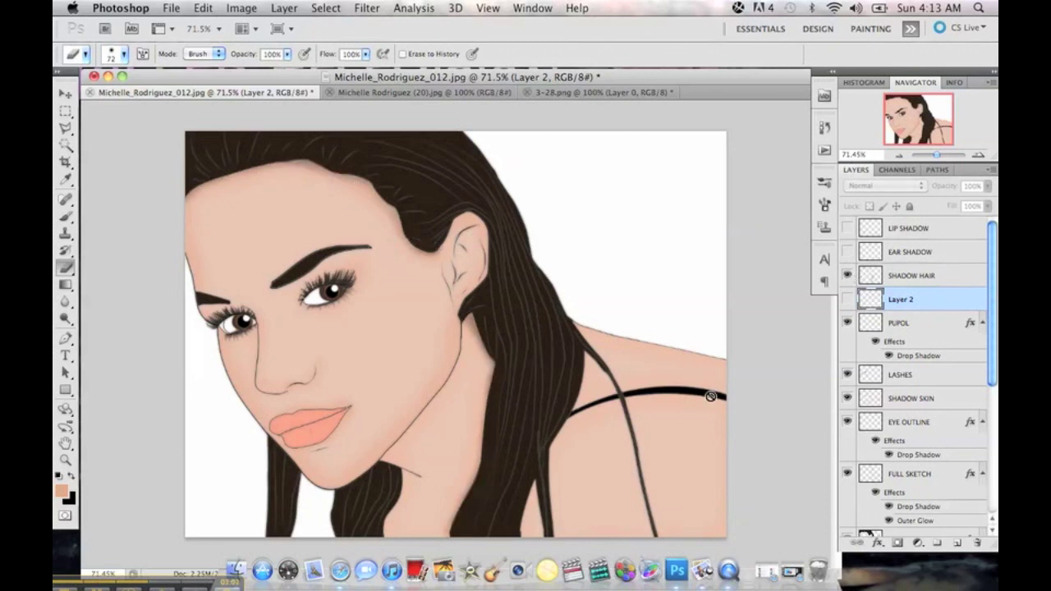
{"action": "left_click", "coordinate": [846, 277]}
{"action": "left_click", "coordinate": [846, 277]}
{"action": "left_click", "coordinate": [847, 253]}
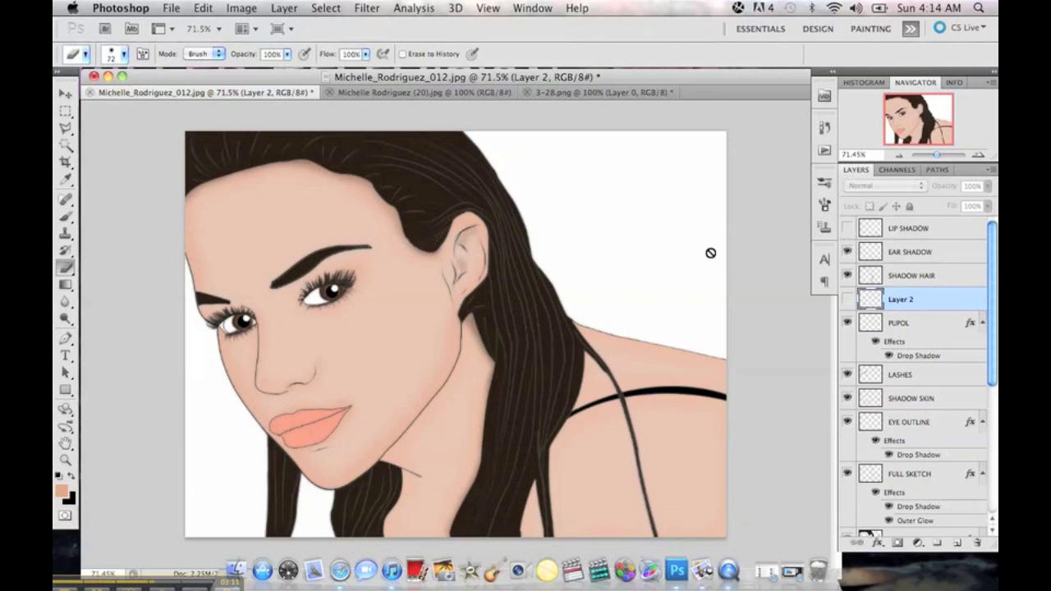
{"action": "left_click", "coordinate": [847, 228]}
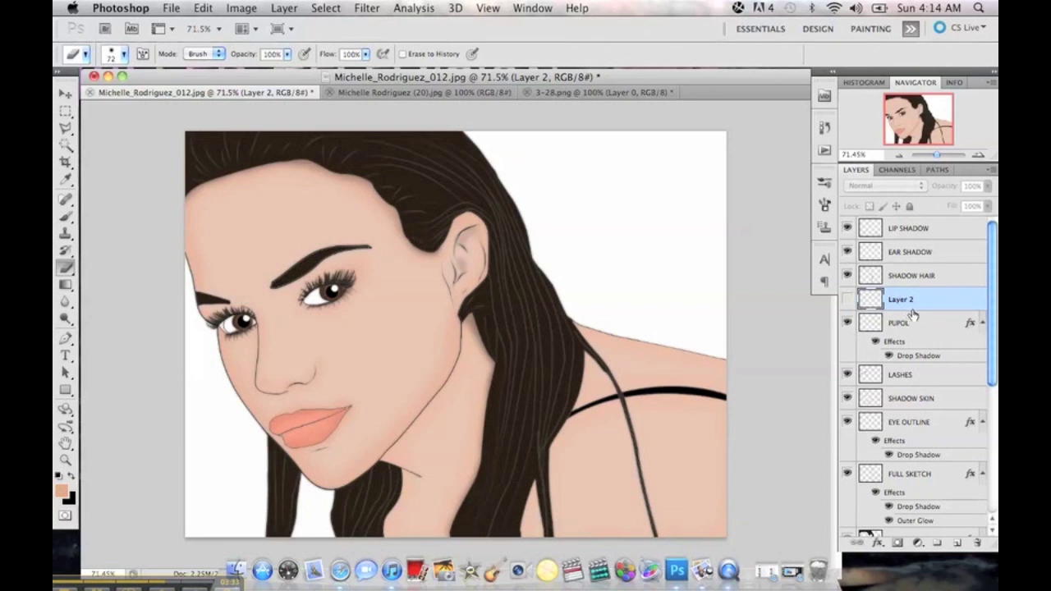
{"action": "scroll", "coordinate": [950, 319], "scroll_direction": "down", "scroll_amount": 10}
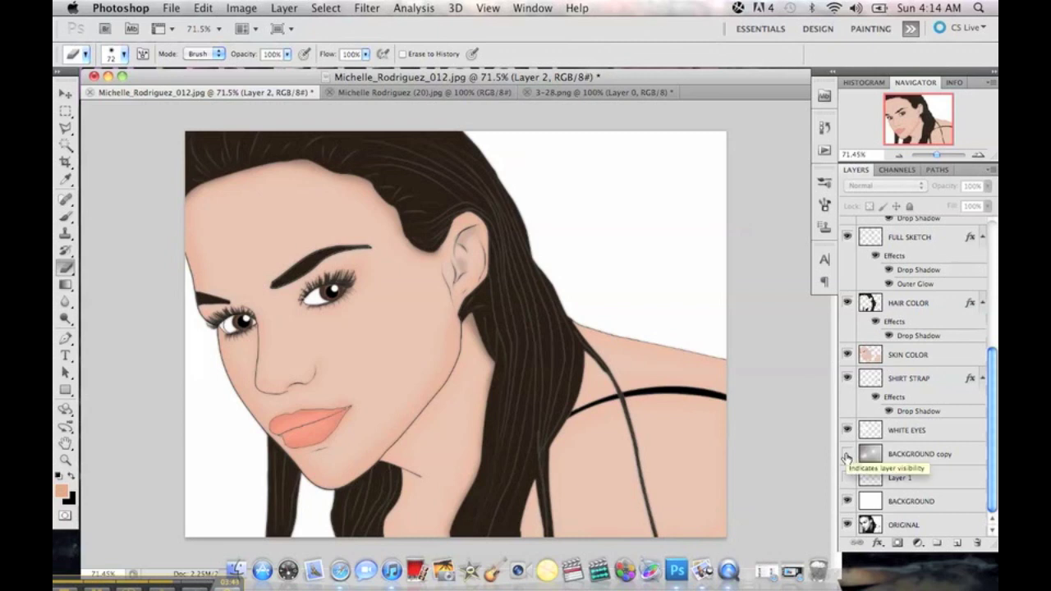
{"action": "left_click", "coordinate": [846, 454]}
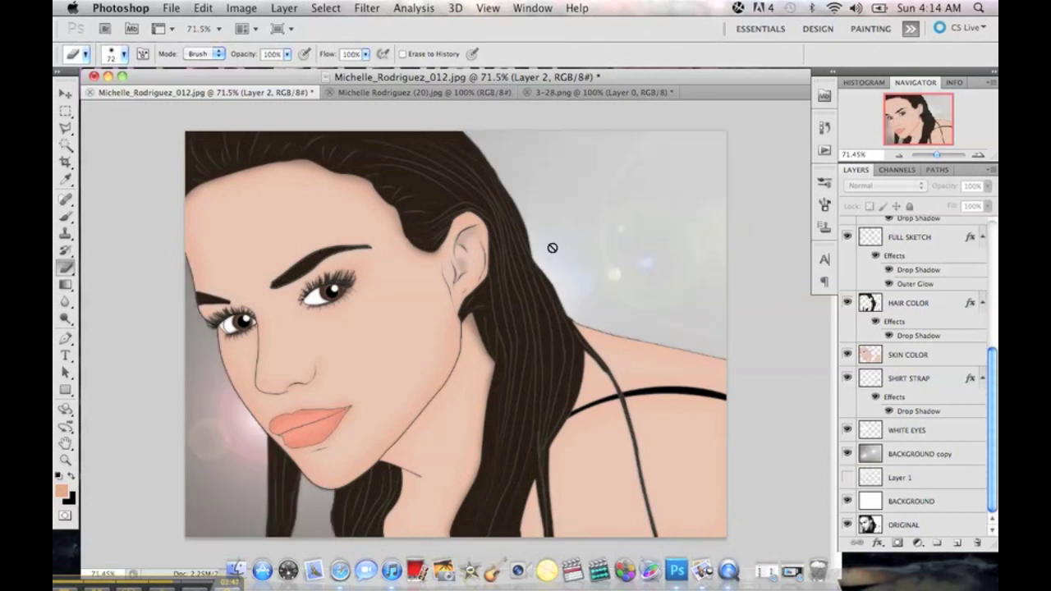